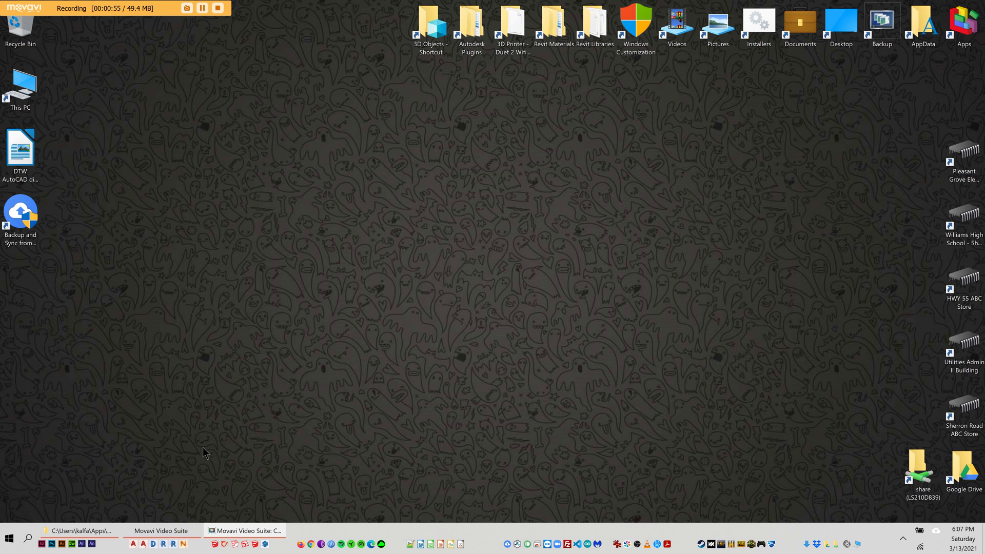
Restore the backup-folder Explorer window, open the Adobe folder and select Adobe Illustrator CC 2019
click(99, 529)
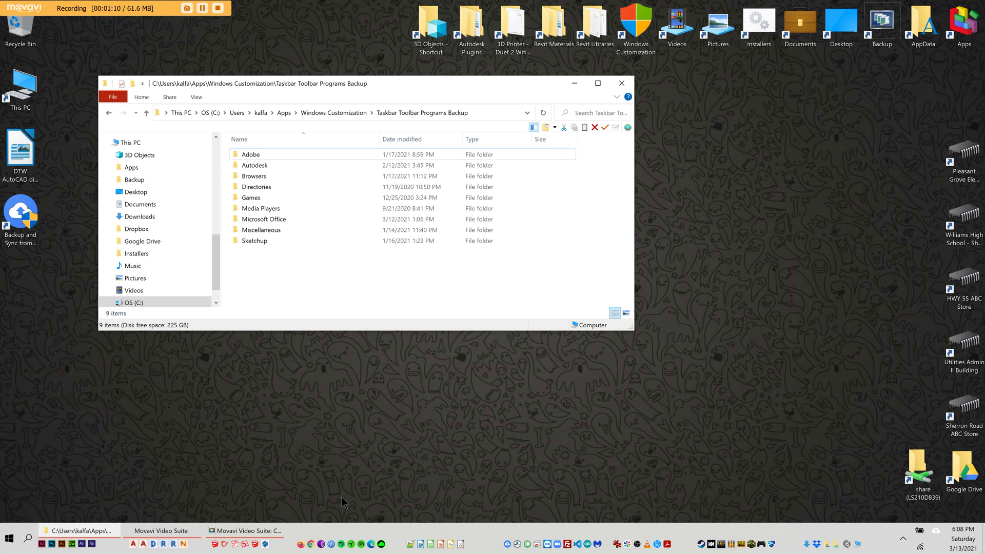
drag(251, 208, 241, 243)
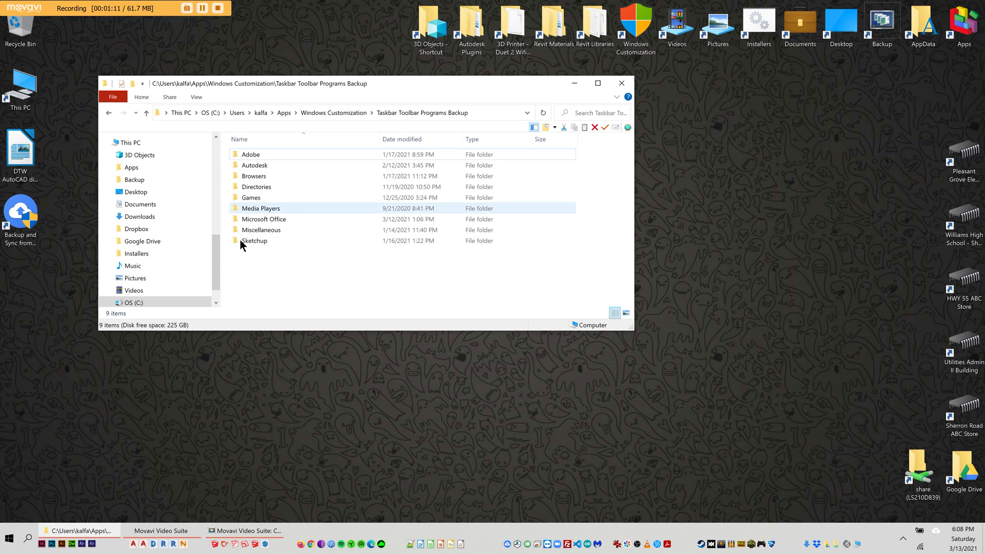
click(270, 269)
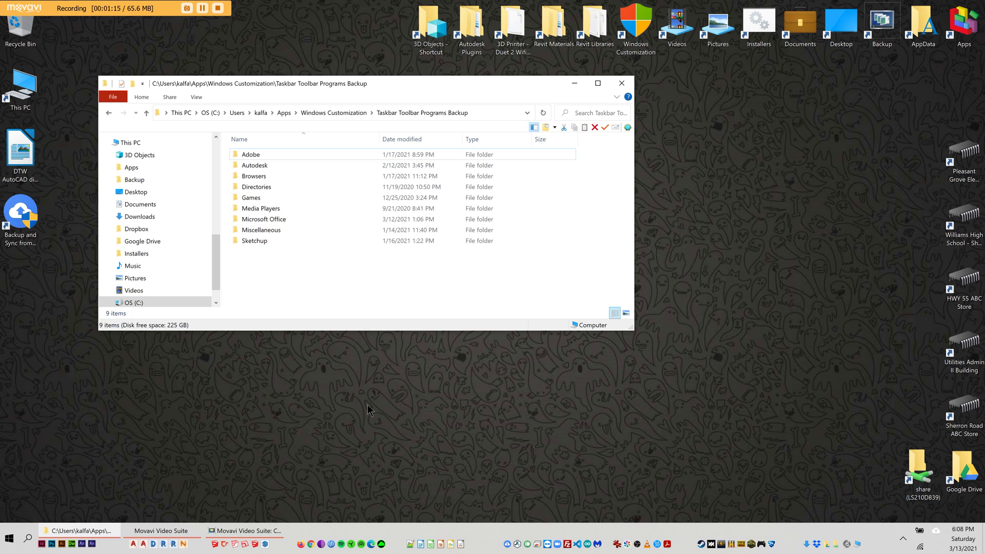
double_click(278, 155)
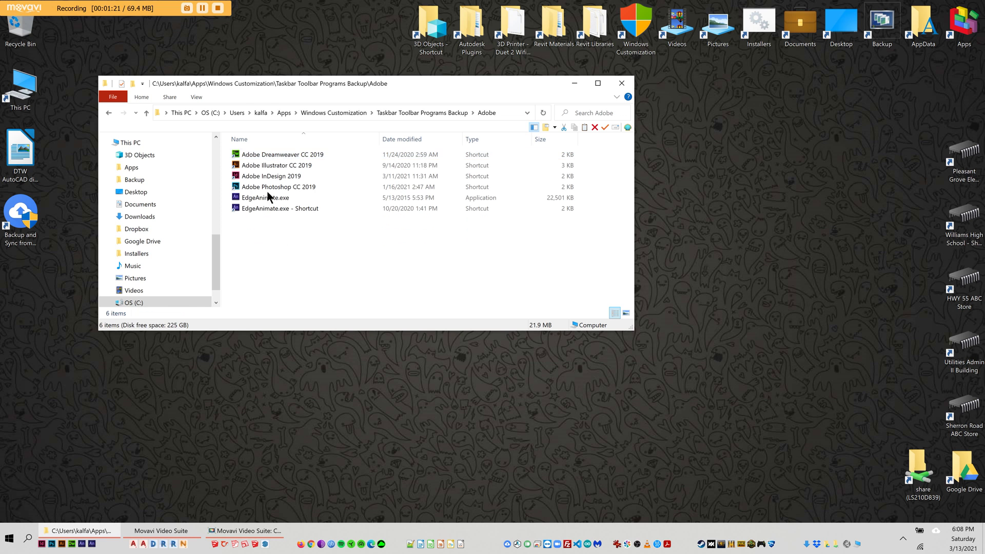
click(267, 169)
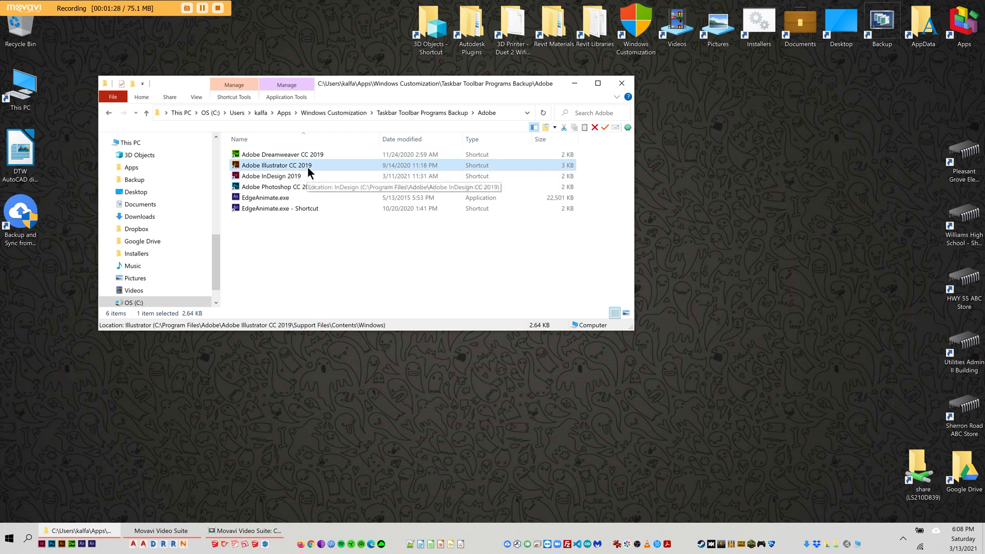
Return to the Taskbar Toolbar Programs Backup folder and try dragging the Backup and Sync shortcut
click(108, 113)
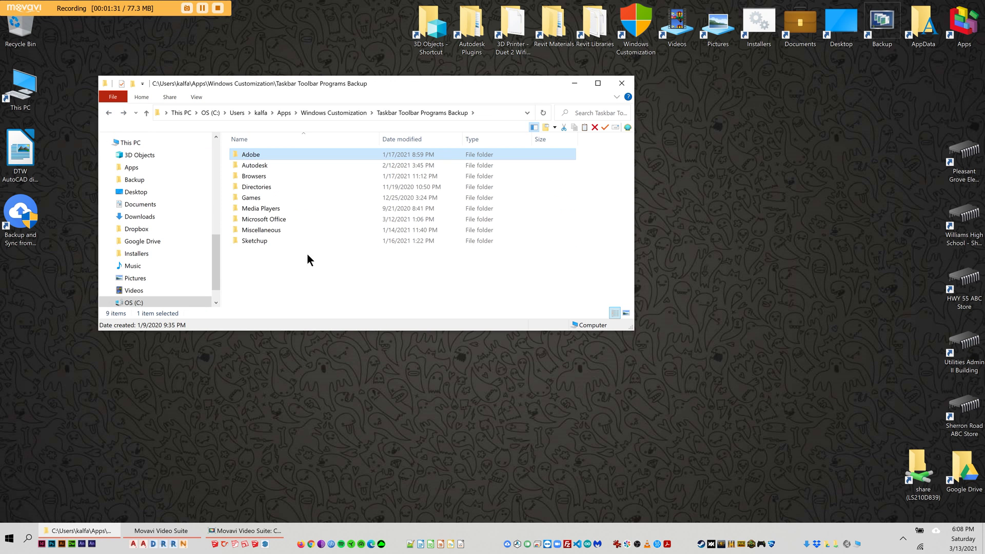
click(37, 237)
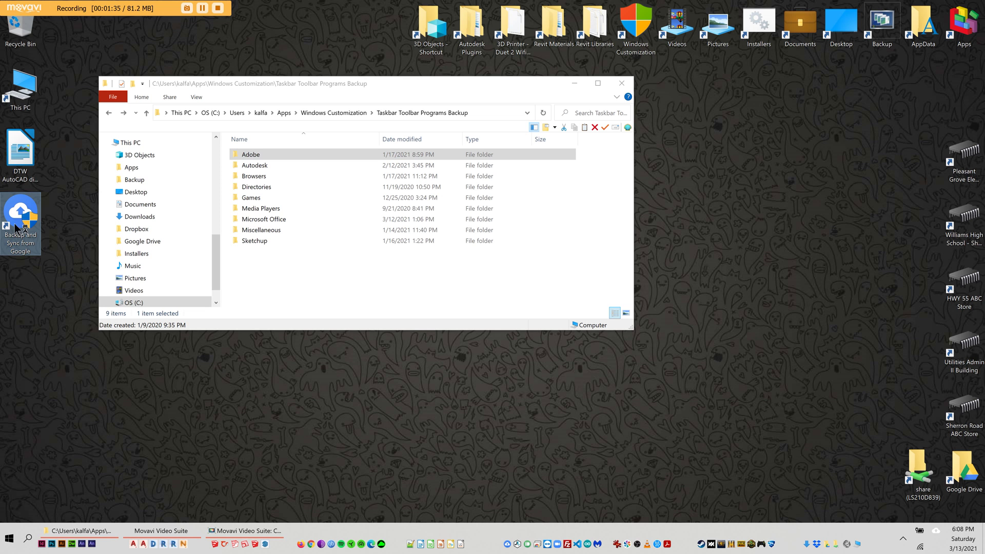
drag(15, 228, 67, 262)
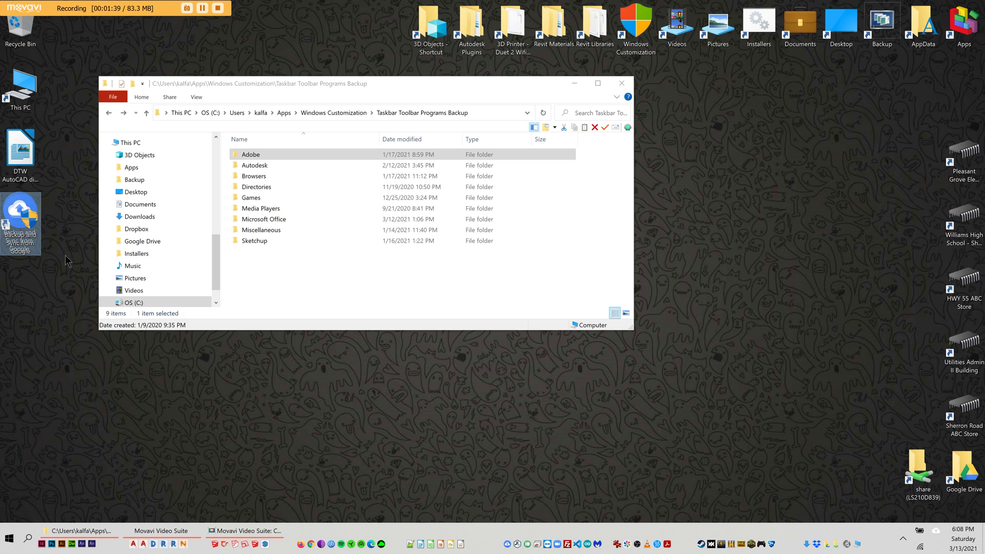
Unlock the taskbar, briefly test its height, then launch Backup and Sync from Google
right_click(384, 526)
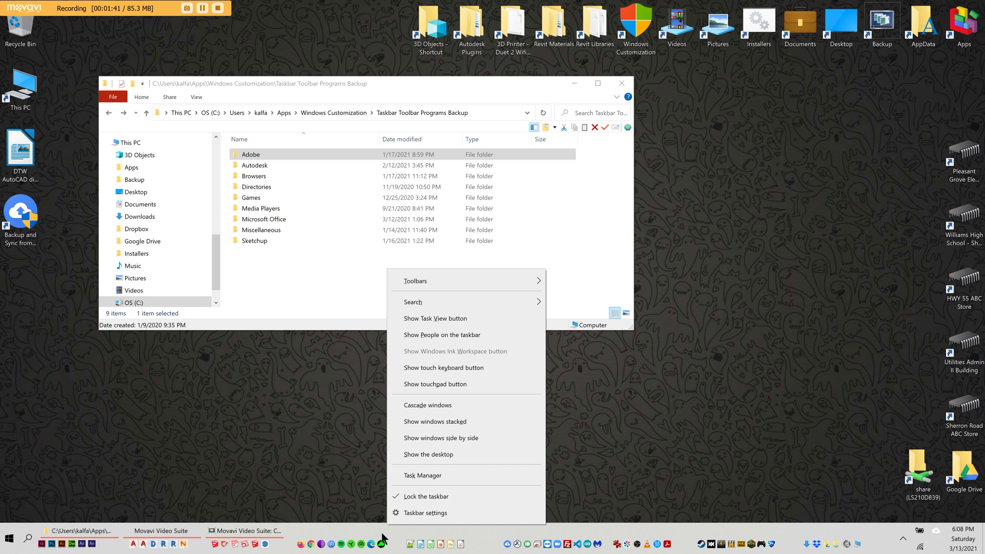
click(454, 496)
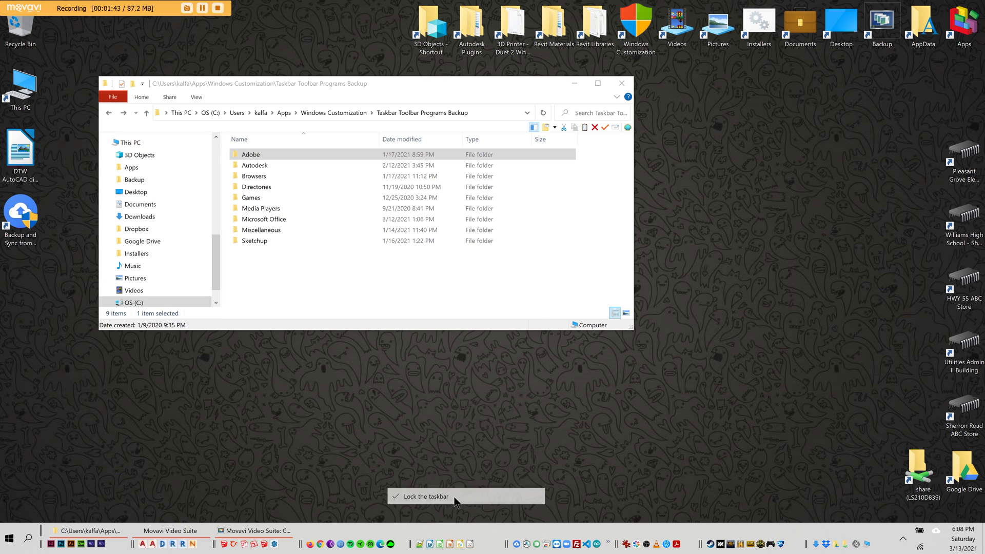
right_click(479, 540)
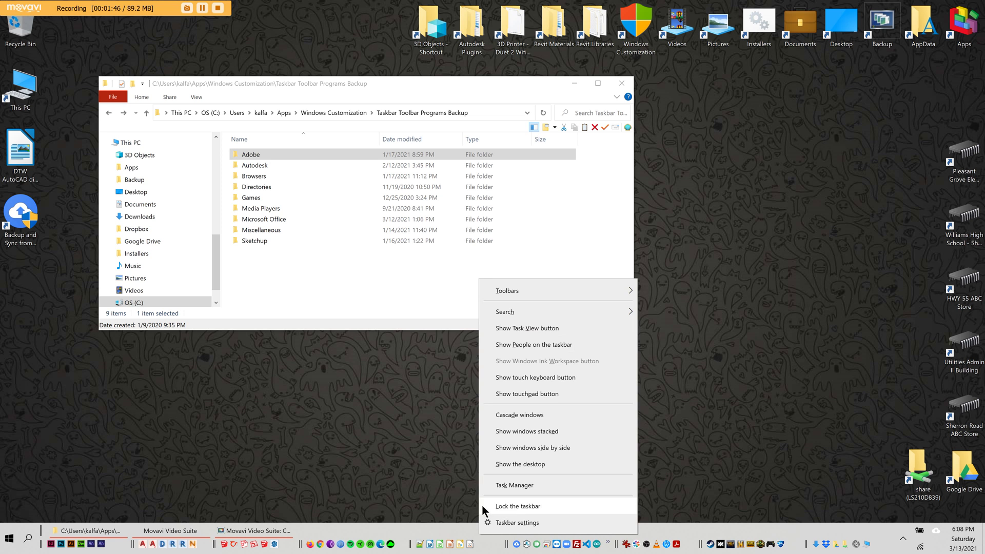
click(450, 521)
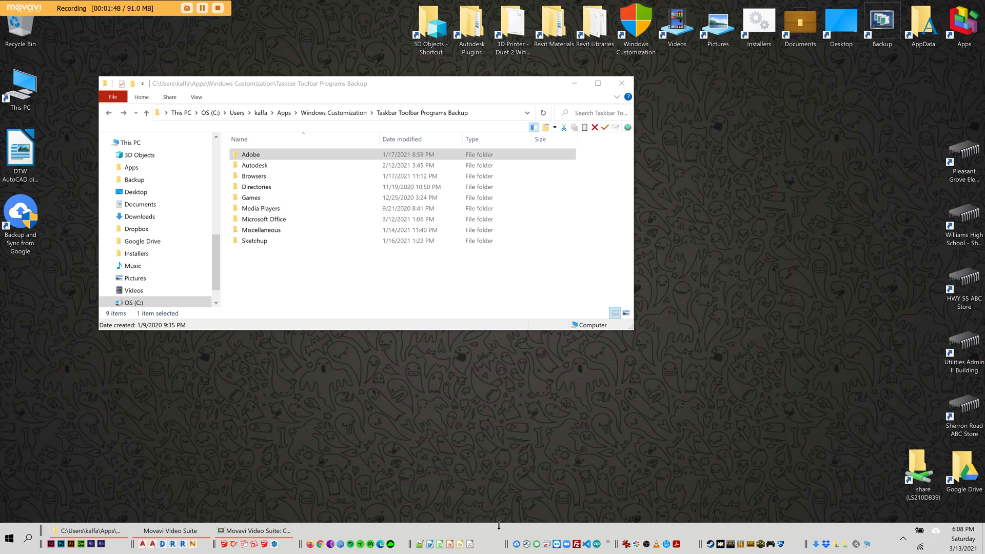
mouse_move(499, 524)
mouse_down()
mouse_move(499, 506)
mouse_move(499, 515)
mouse_up()
click(809, 170)
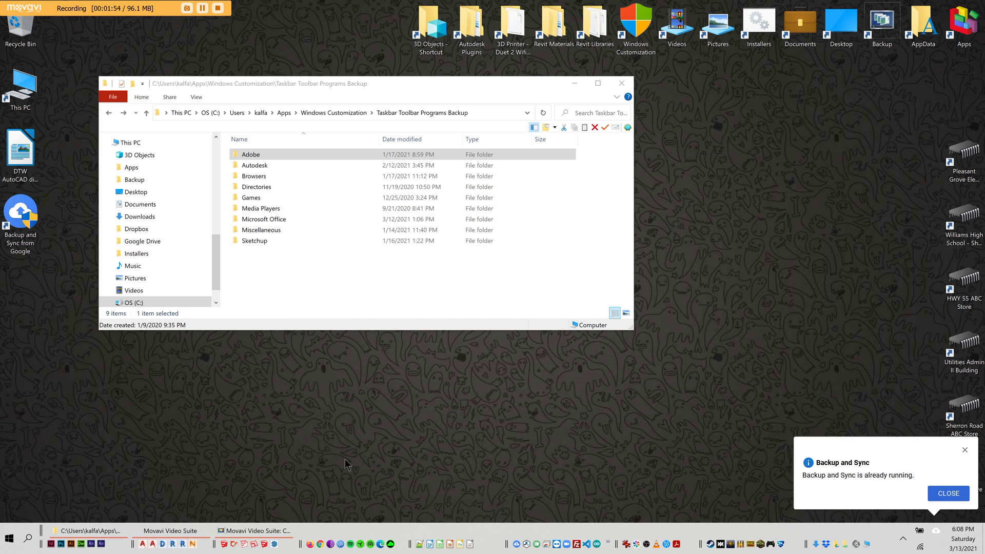
double_click(18, 242)
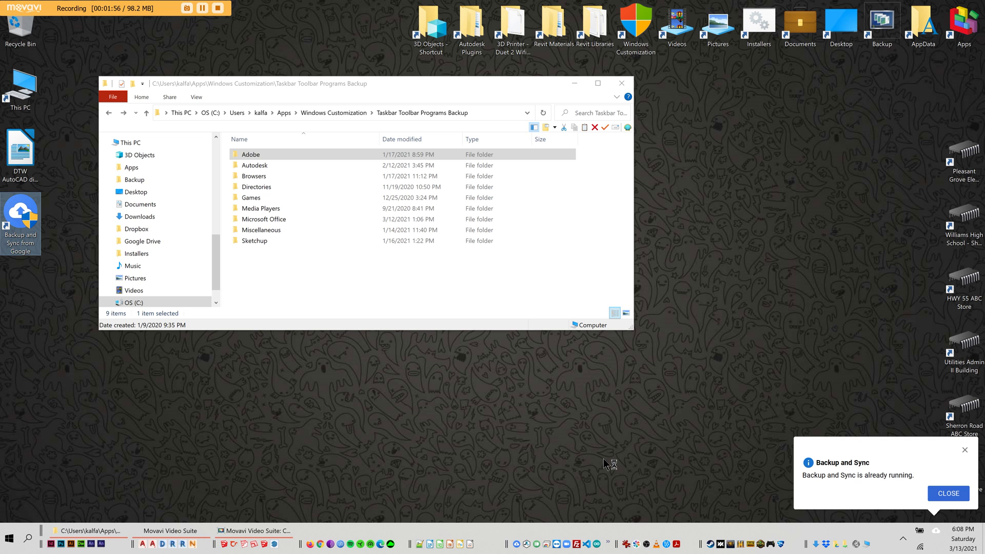
Start a new taskbar toolbar from a folder and close the extra Google Drive window
right_click(486, 545)
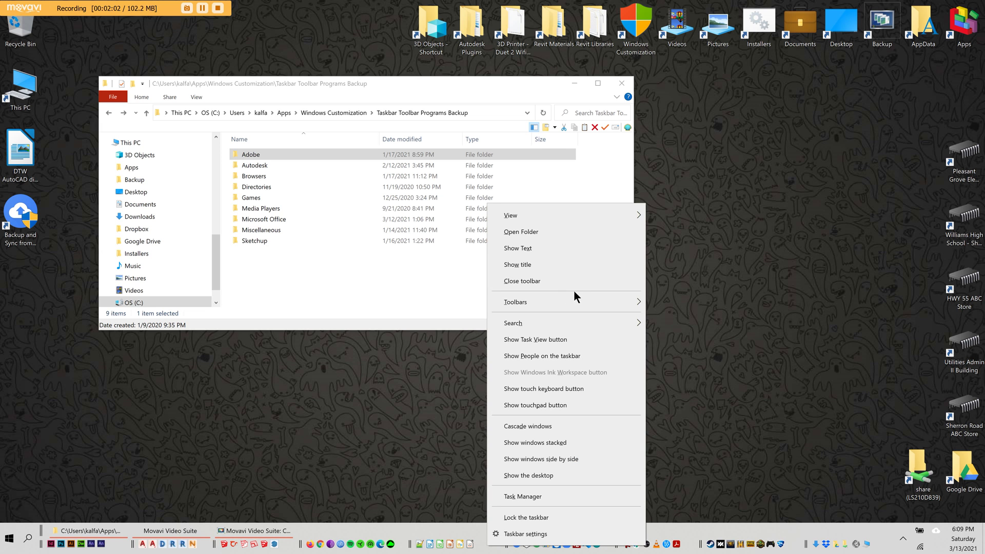
mouse_move(583, 299)
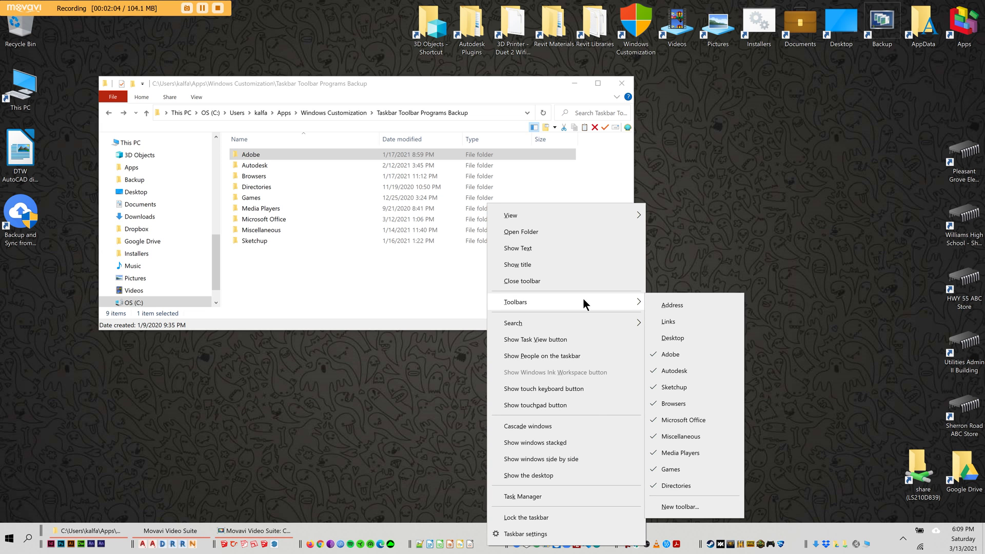
click(695, 506)
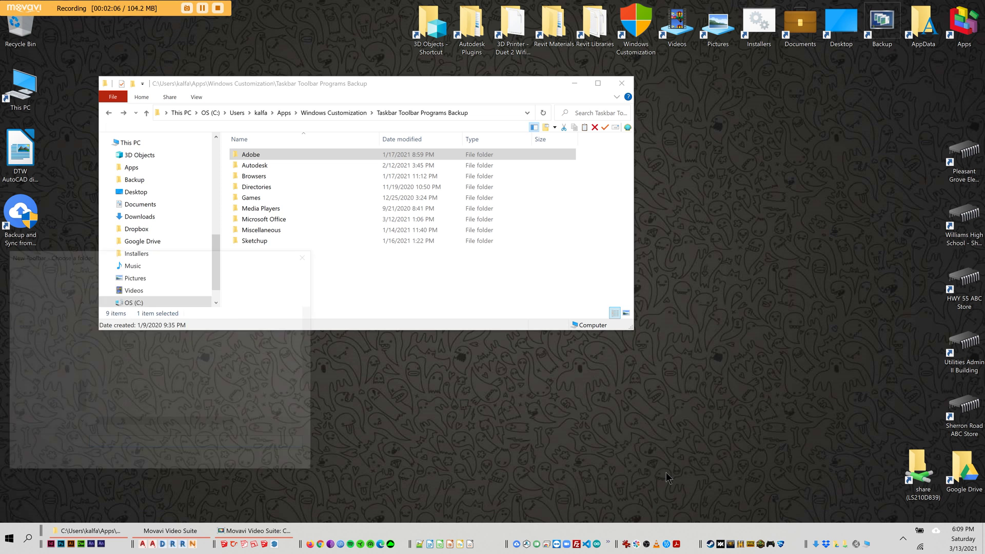
drag(195, 250, 375, 227)
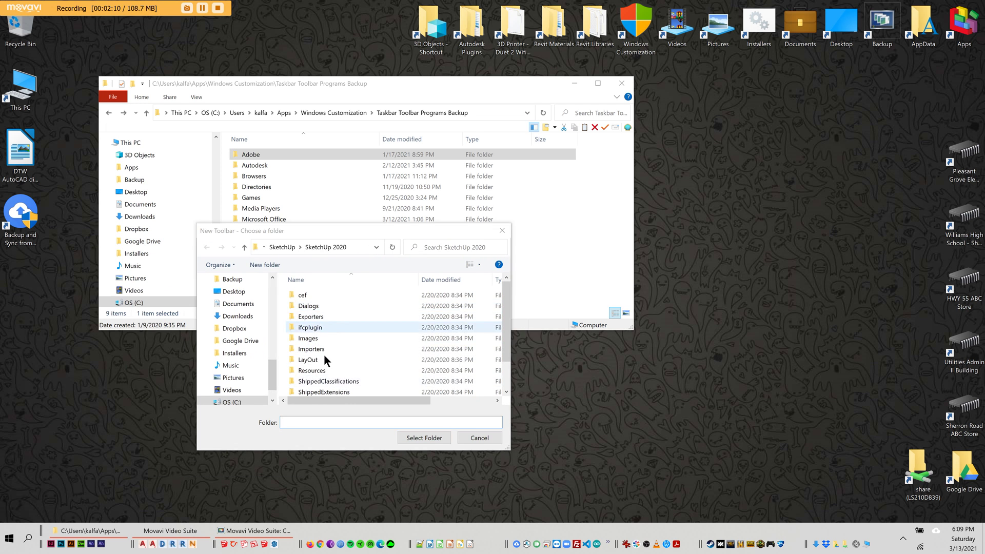
click(814, 164)
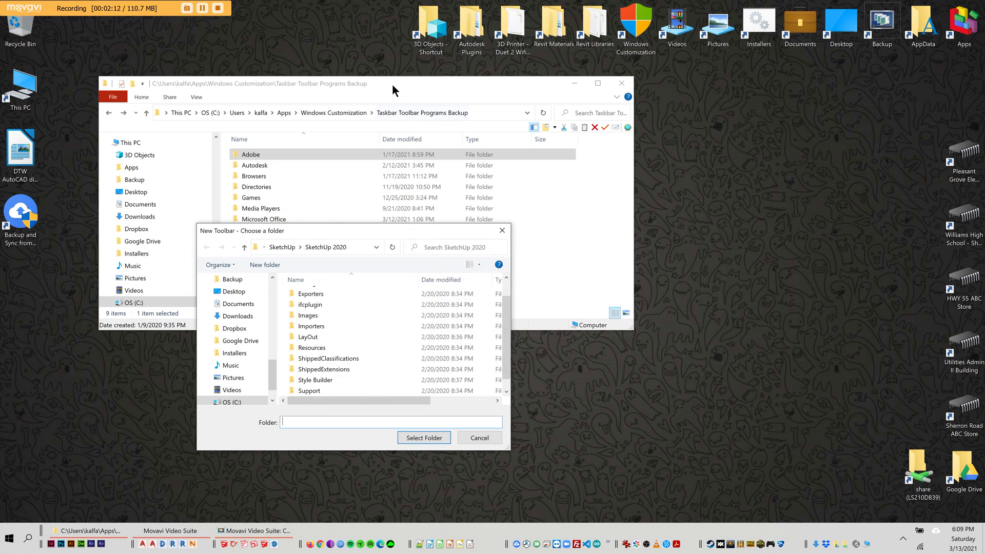
click(417, 78)
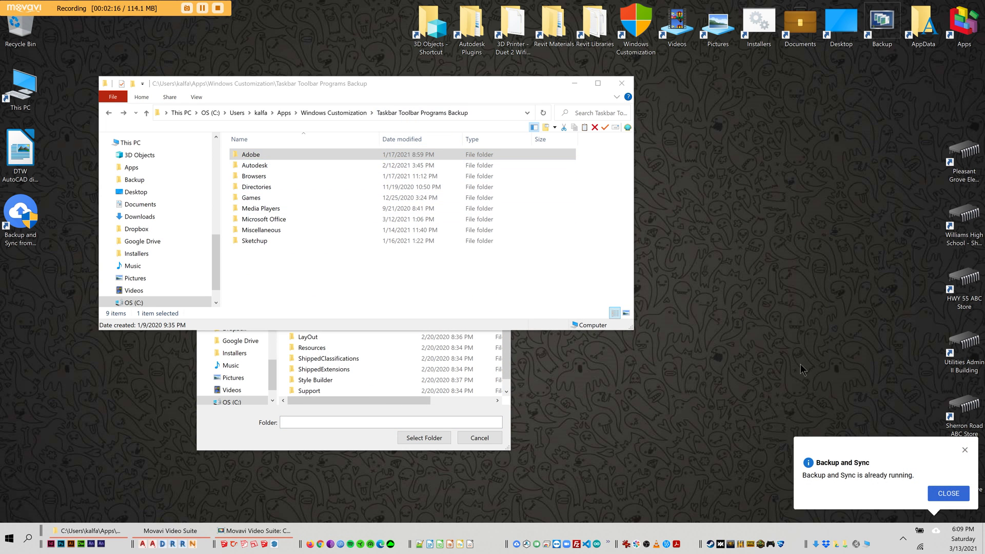
Cancel the new-toolbar folder picker and drag Backup and Sync onto the Microsoft Office toolbar
click(964, 449)
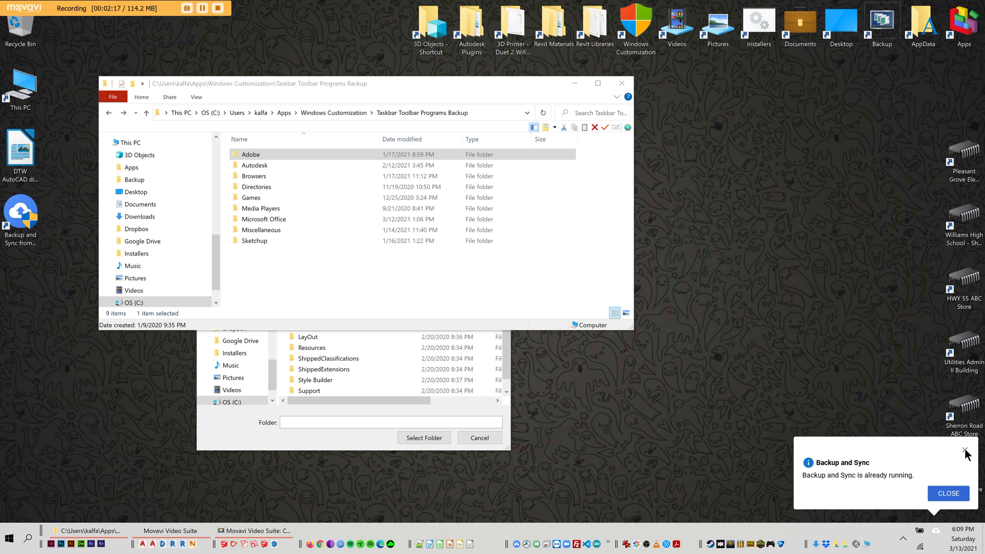
click(347, 400)
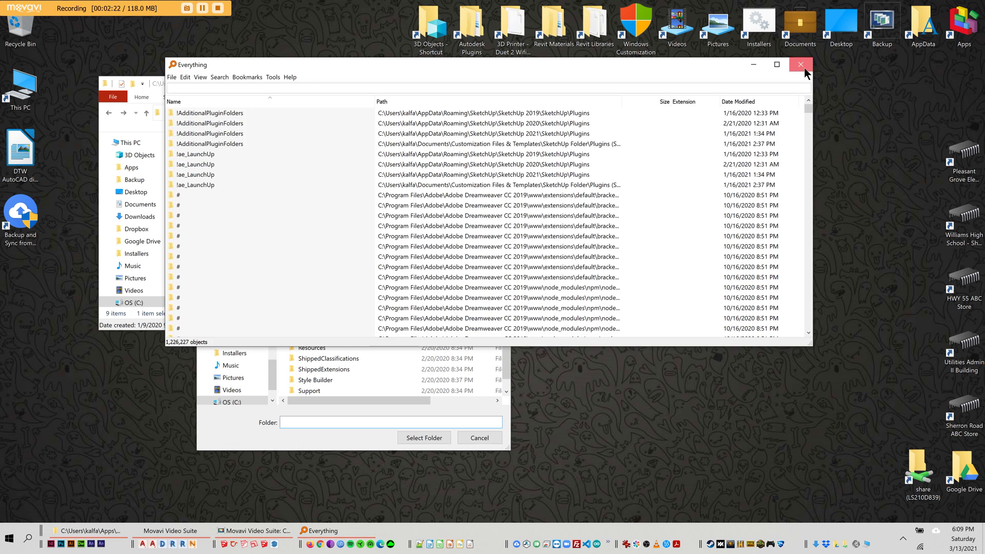
click(480, 441)
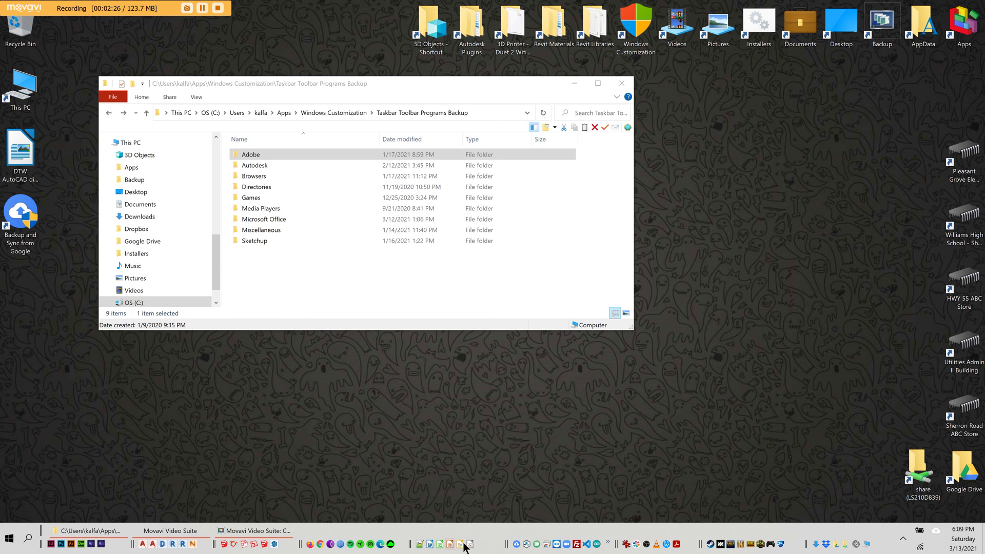
click(16, 215)
drag(15, 216, 482, 541)
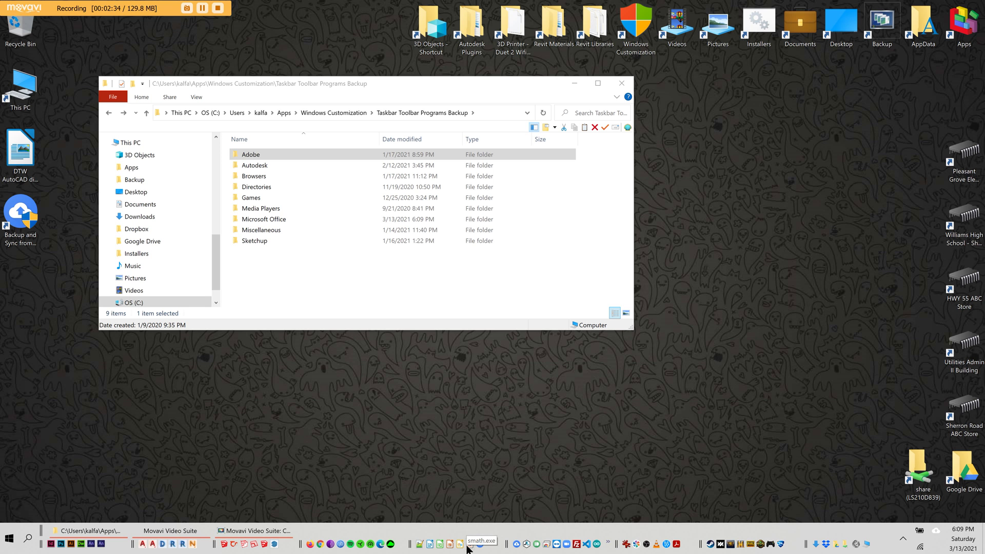
Confirm Backup and Sync is in the Microsoft Office folder and set that toolbar to large icons
double_click(273, 219)
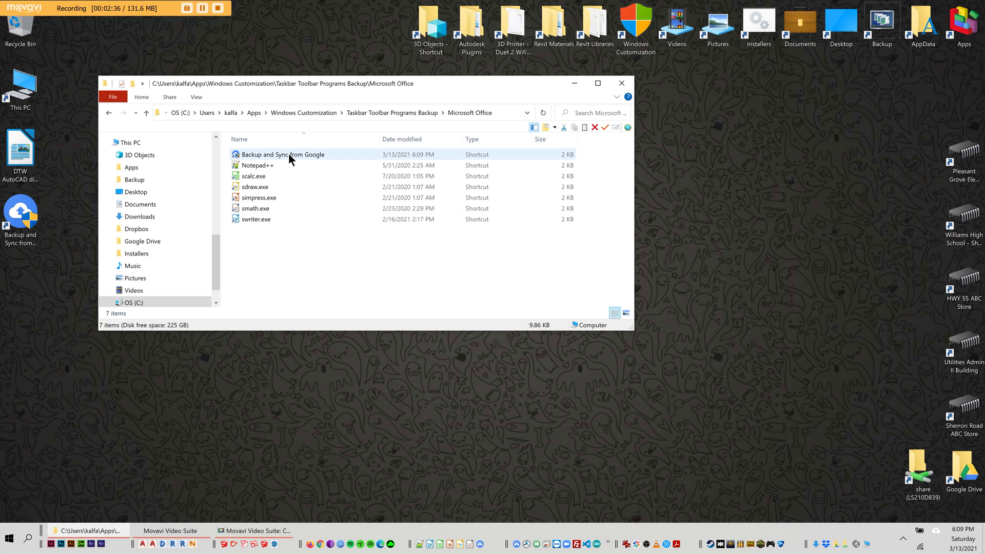
click(289, 157)
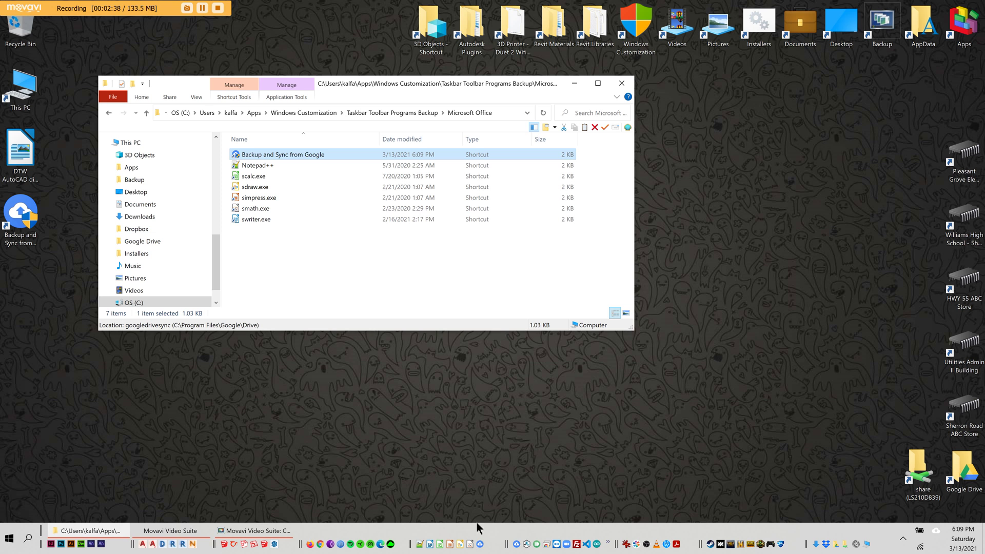
right_click(493, 550)
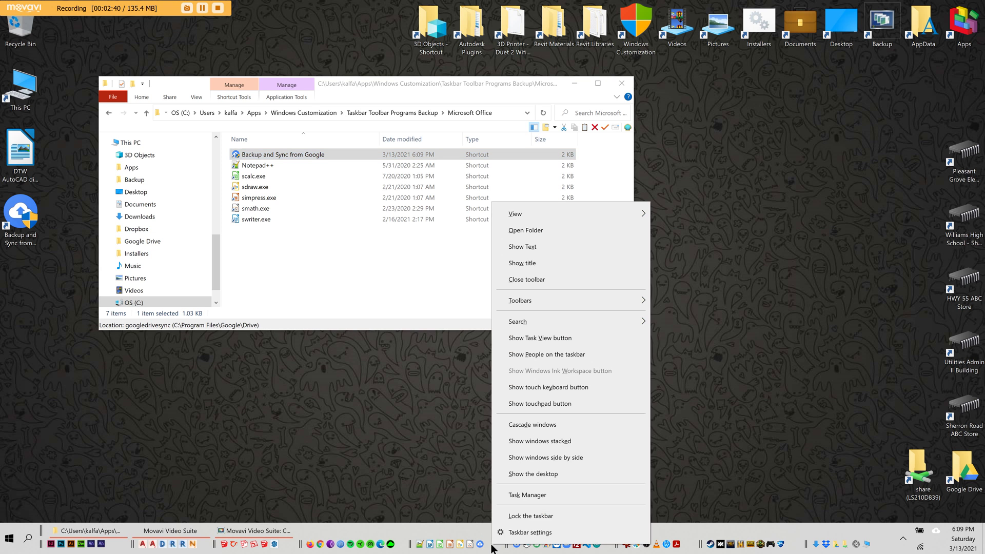
mouse_move(590, 303)
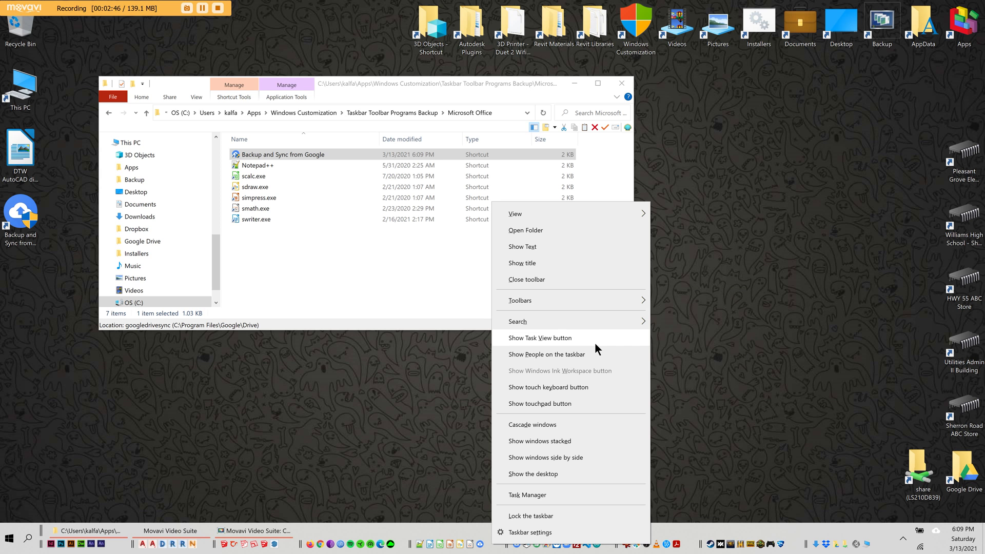
mouse_move(597, 211)
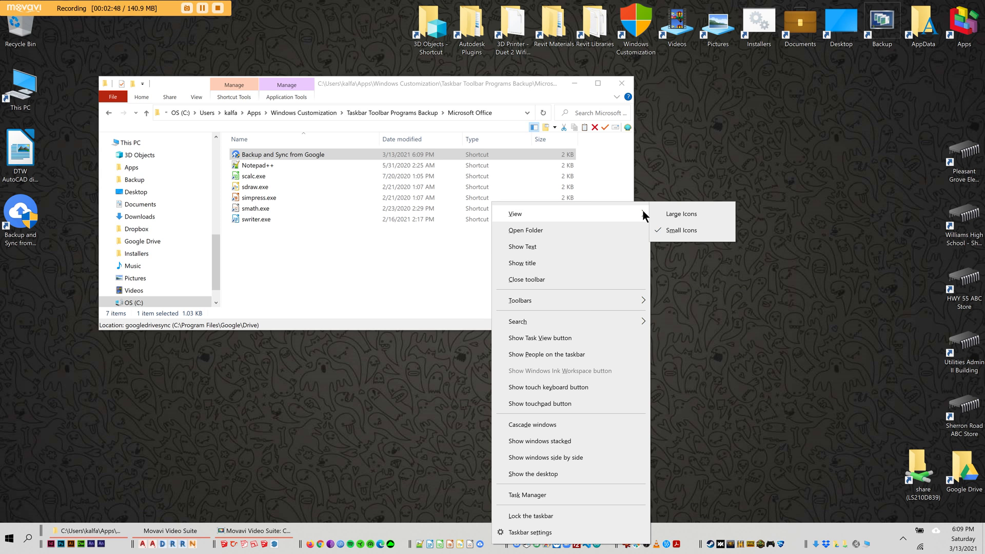
click(693, 212)
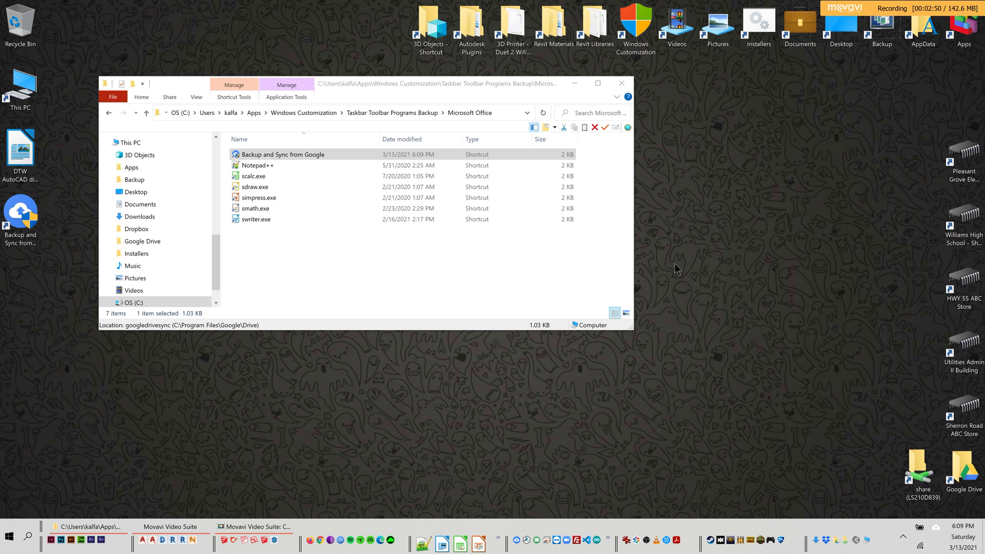
Switch the Microsoft Office toolbar from large icons back to small icons
right_click(453, 523)
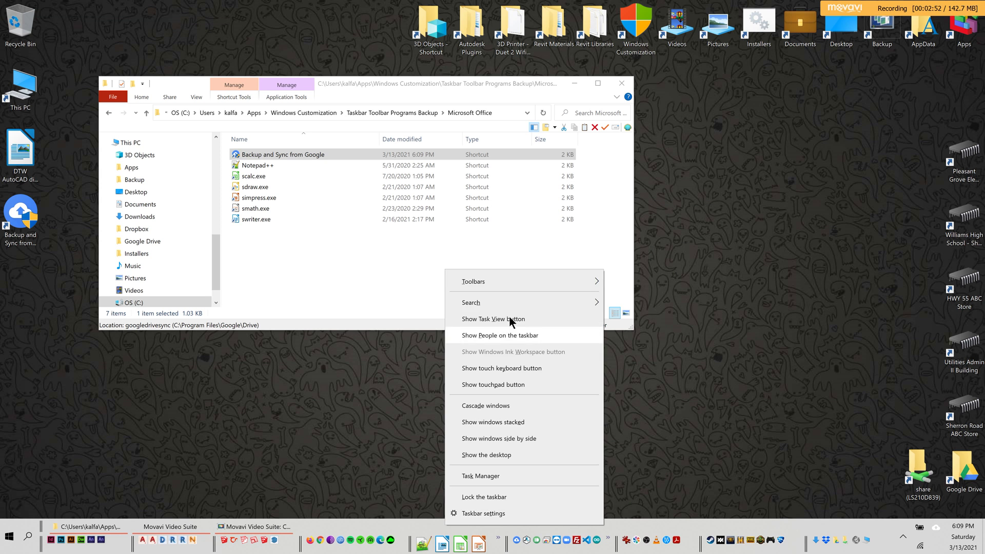
mouse_move(577, 282)
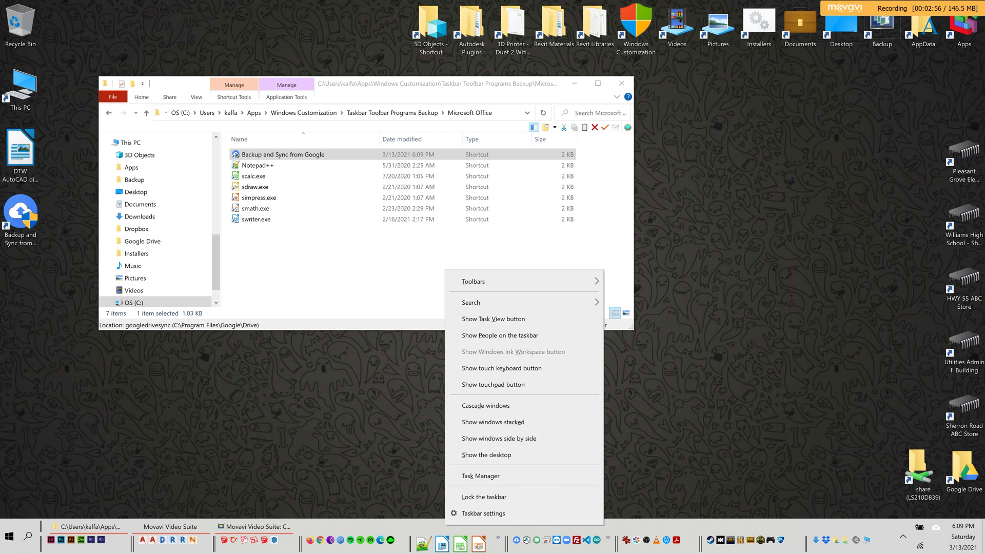
right_click(361, 540)
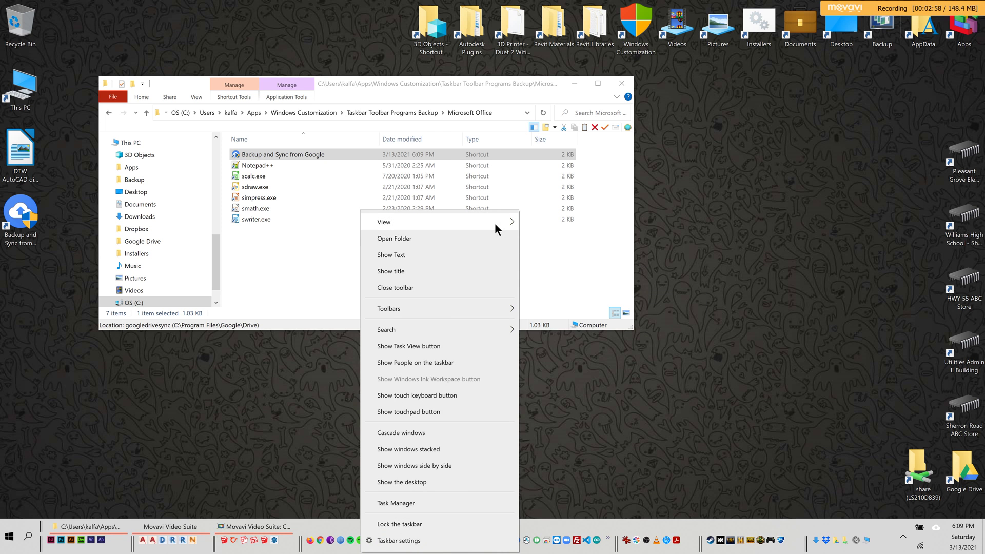
mouse_move(495, 223)
click(557, 223)
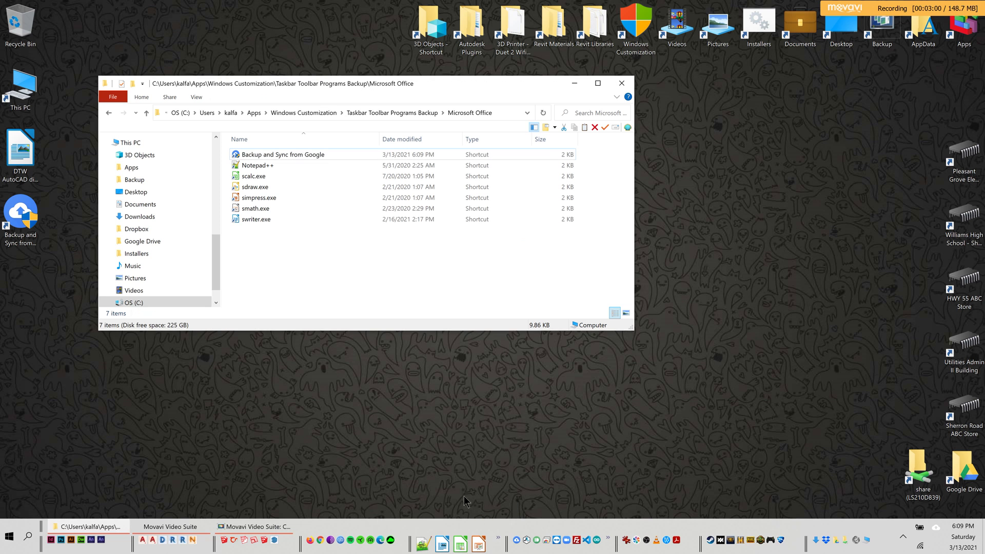
right_click(493, 549)
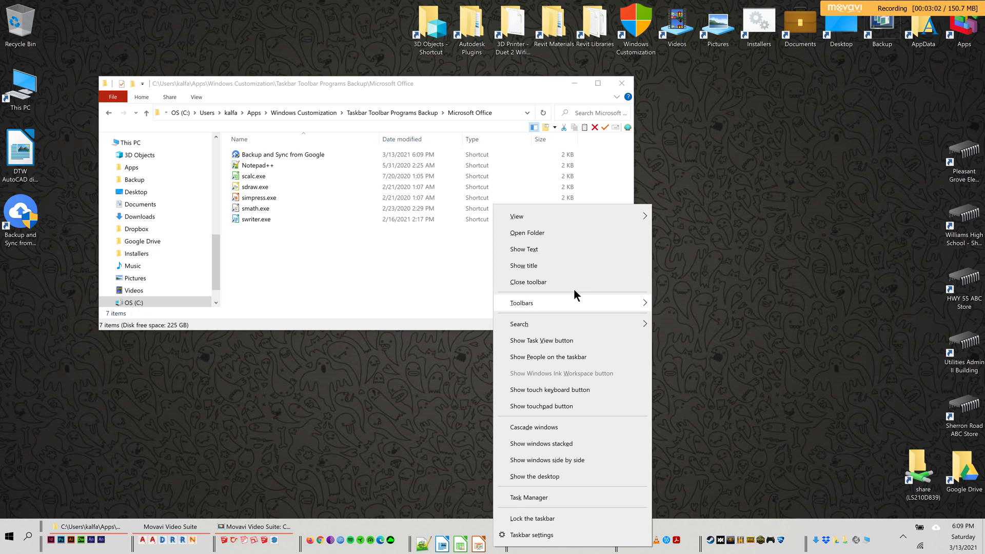
mouse_move(627, 218)
click(711, 230)
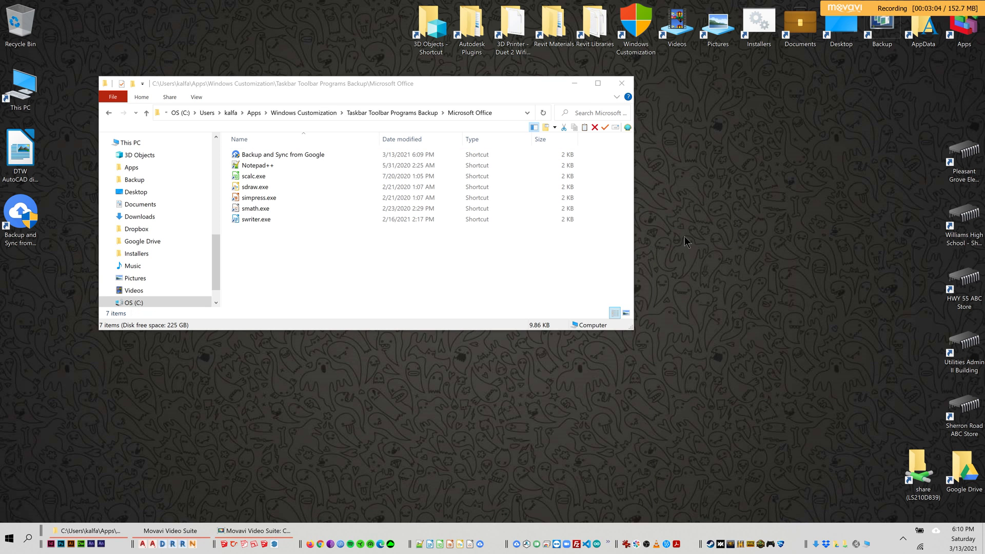
Show the taskbar's Toolbars list from the rightmost program toolbar's menu
right_click(492, 534)
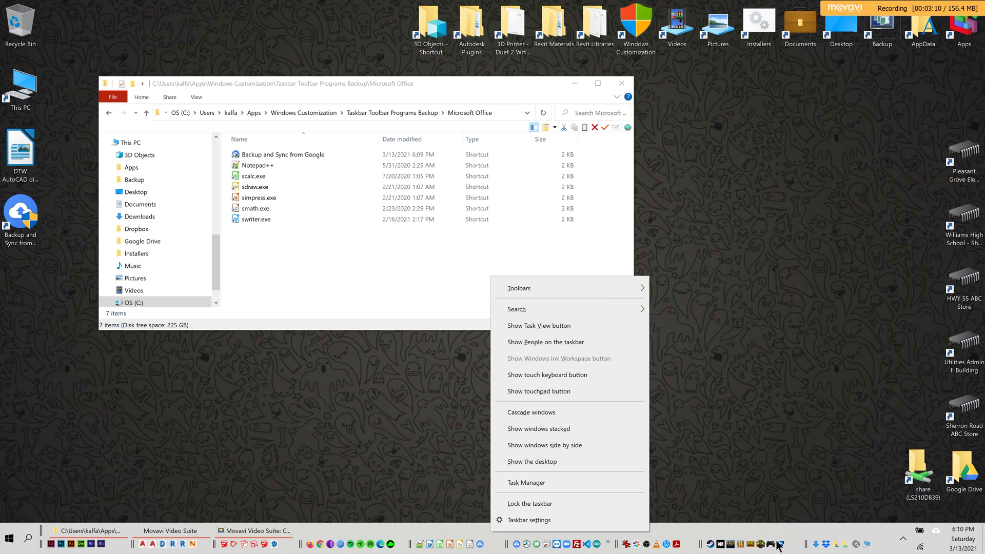
right_click(792, 549)
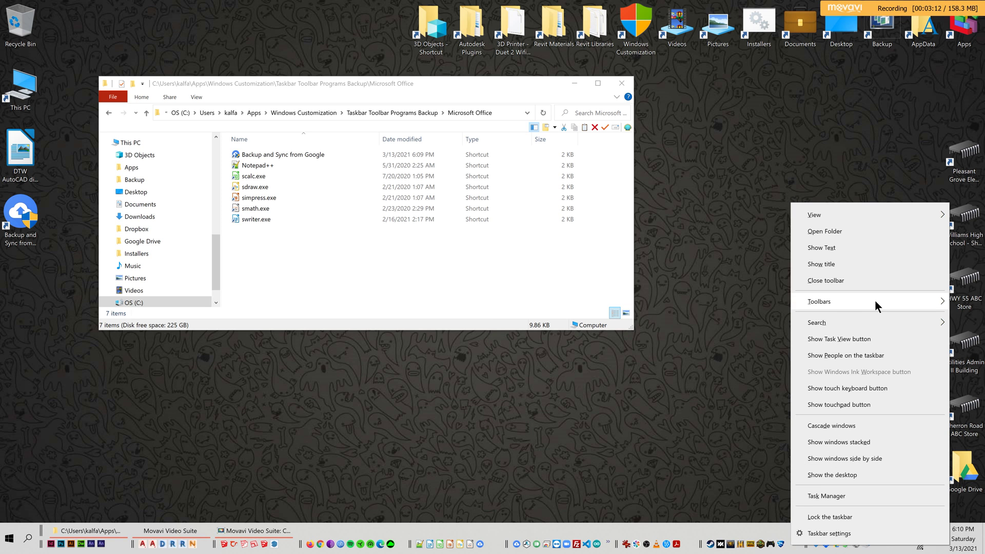
mouse_move(875, 302)
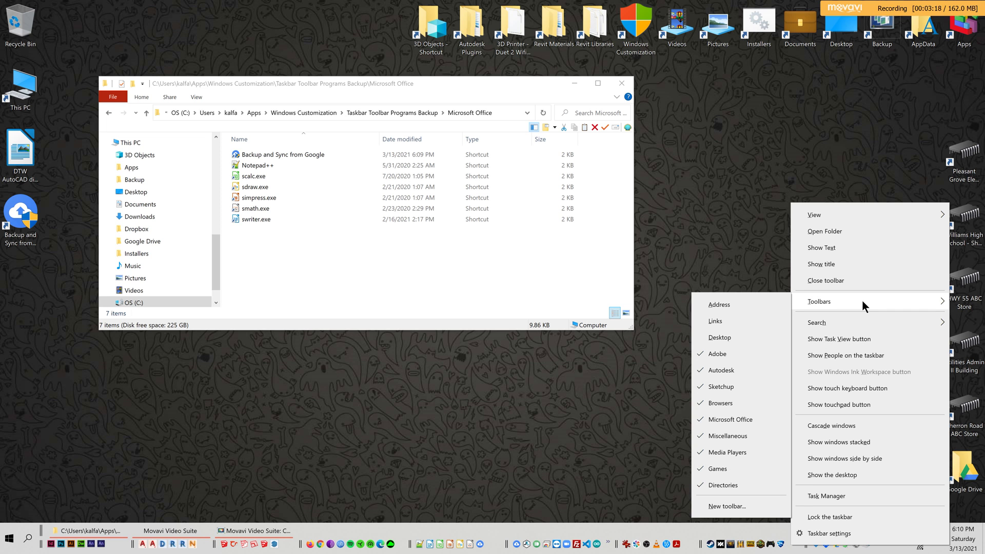
Turn on text labels for another program toolbar on the taskbar
right_click(690, 549)
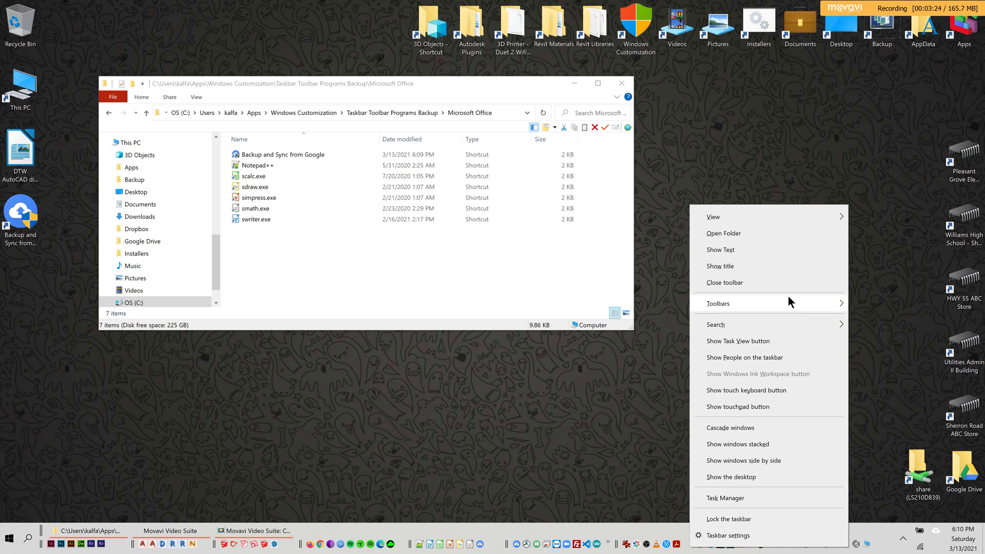
click(738, 254)
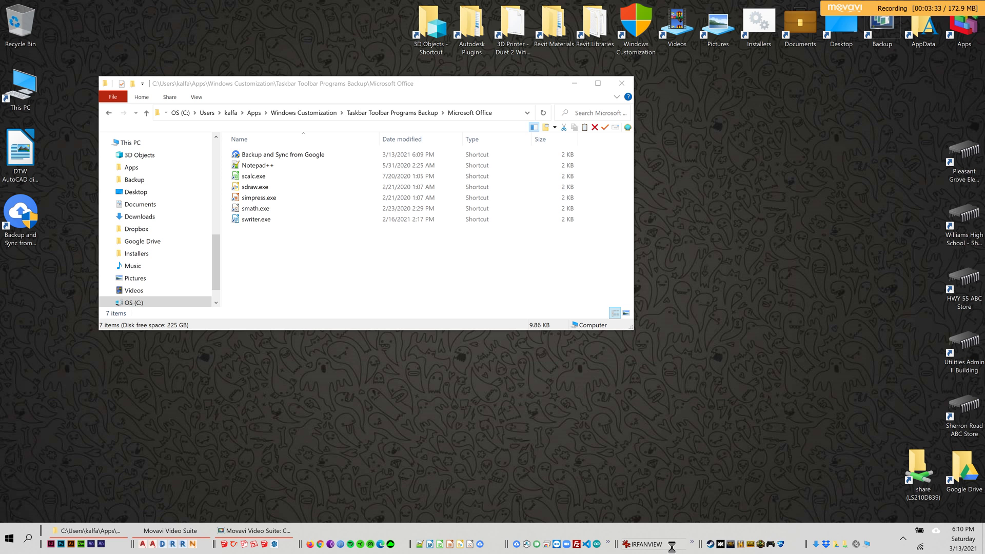
right_click(687, 550)
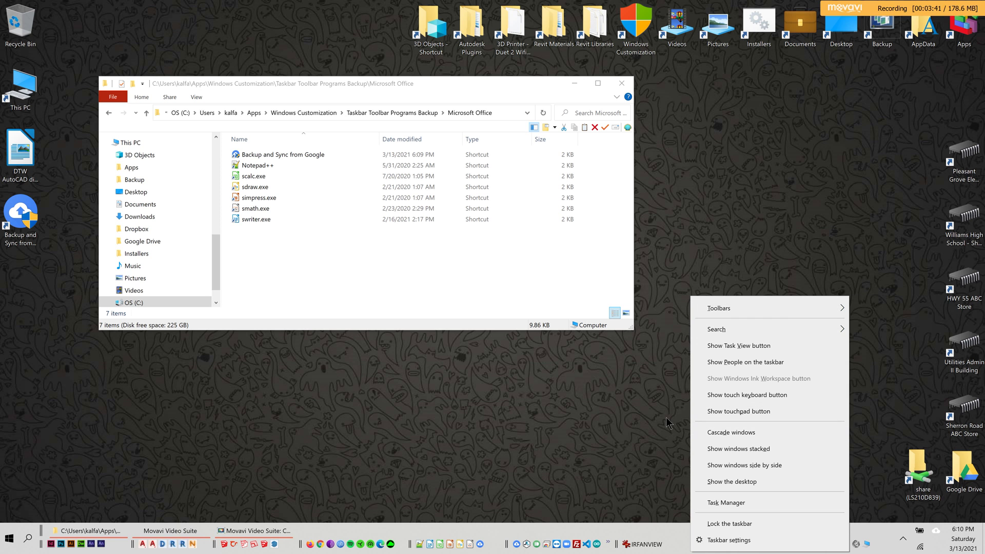
click(675, 441)
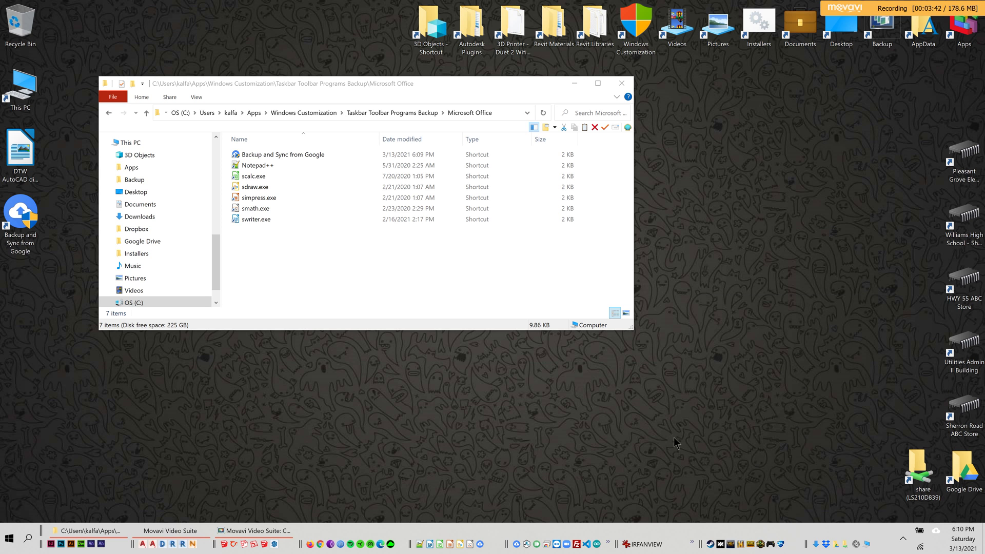
Browse the taskbar's Toolbars and Search submenus without changing anything
right_click(687, 551)
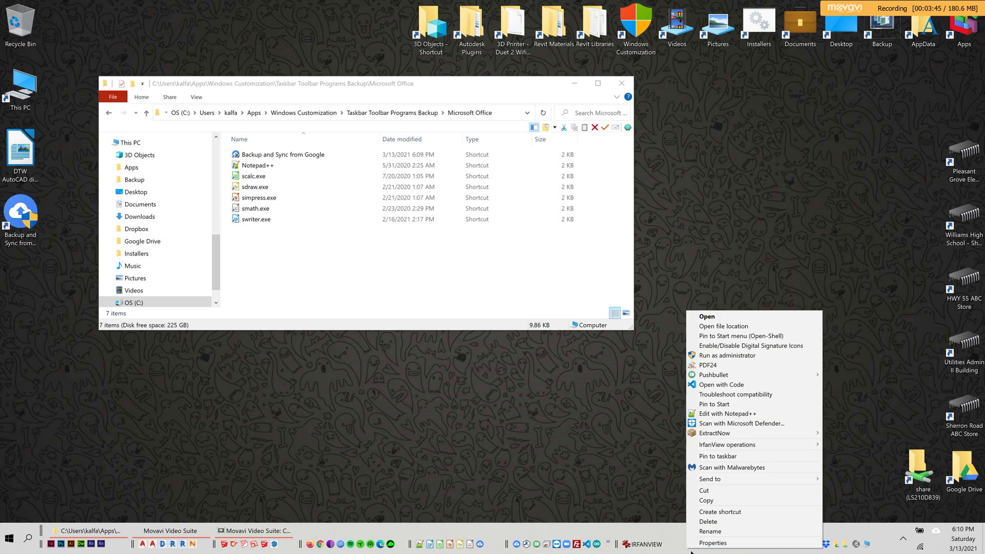
right_click(691, 549)
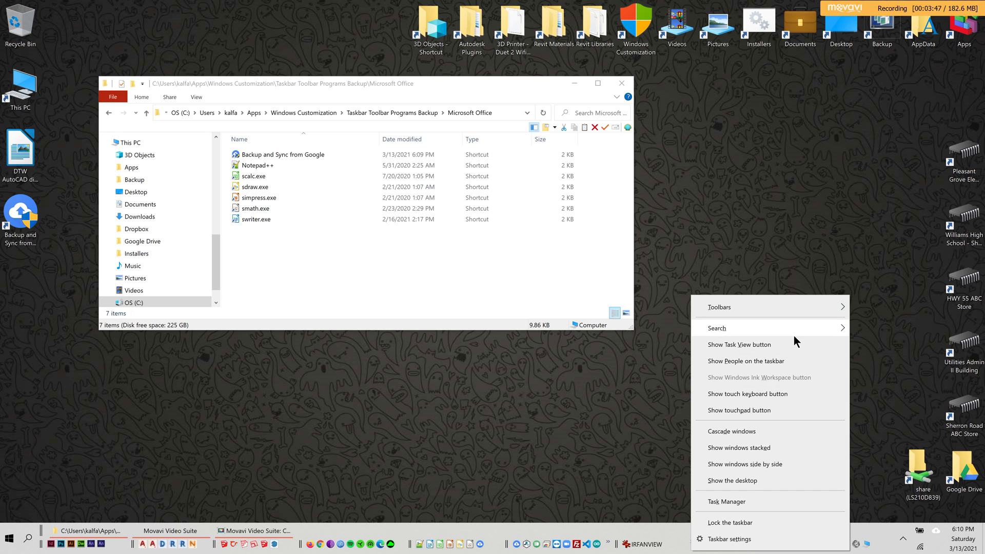
mouse_move(793, 335)
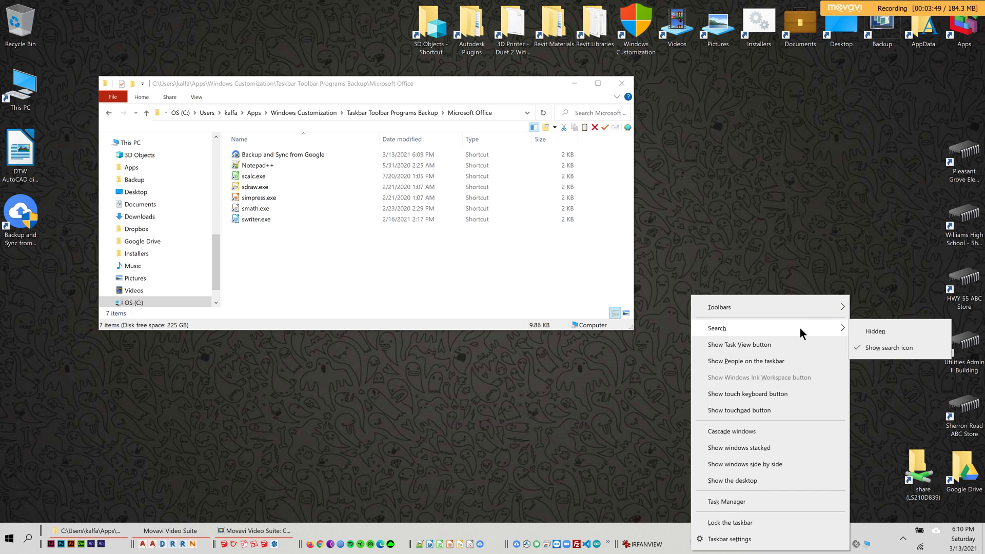
mouse_move(815, 306)
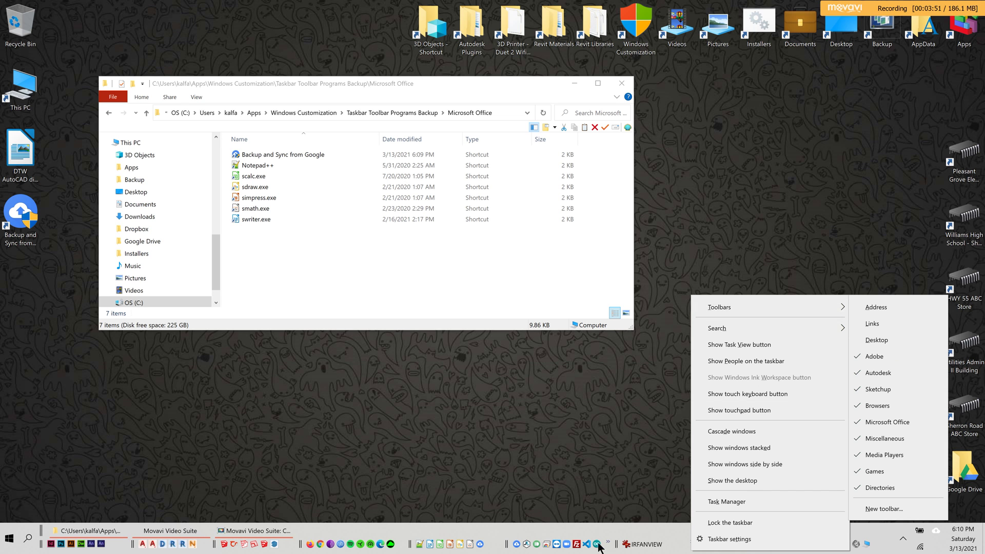
key(Escape)
right_click(566, 545)
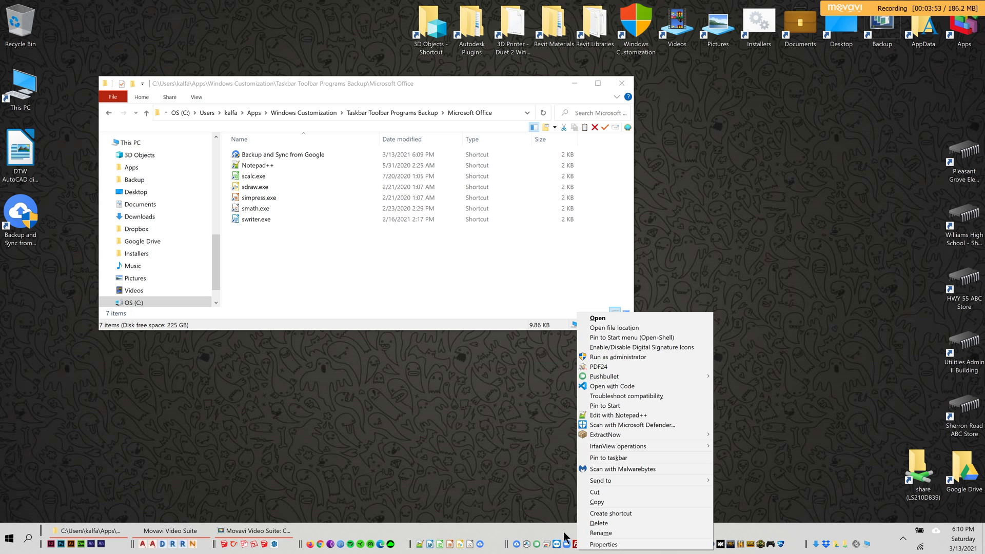
right_click(562, 530)
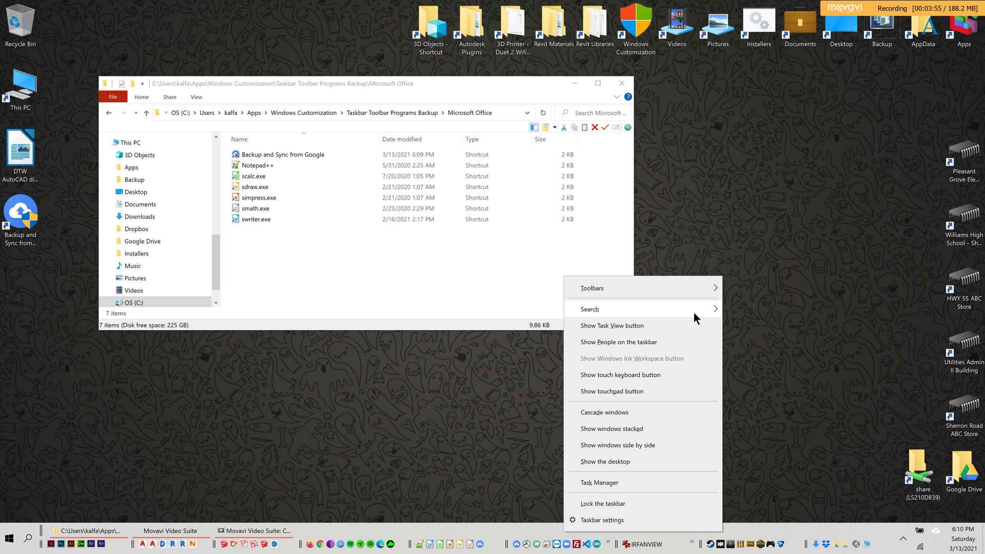
click(779, 459)
Drag the divider after the IRFANVIEW toolbar rightward to give IRFANVIEW more room
drag(700, 543, 709, 549)
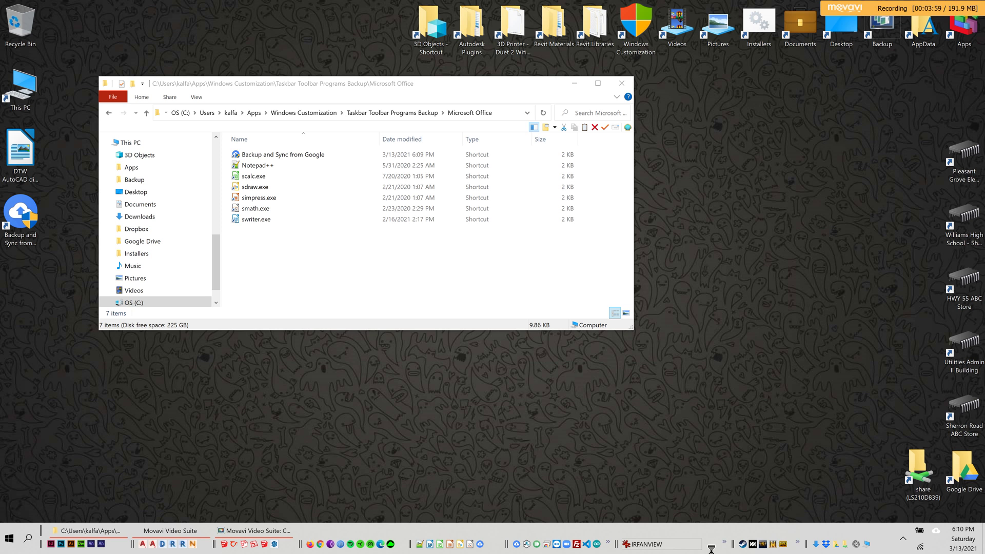
right_click(688, 547)
right_click(705, 551)
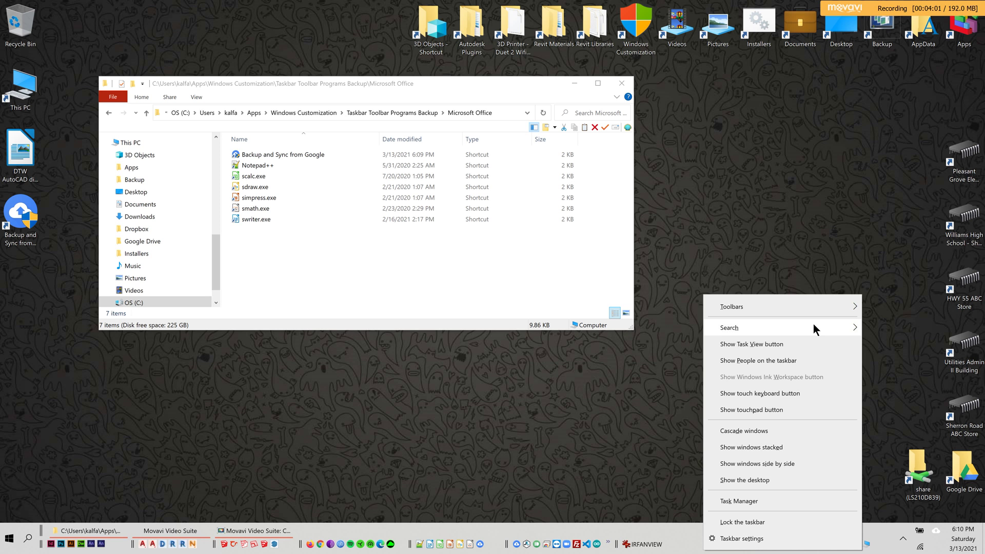
mouse_move(820, 302)
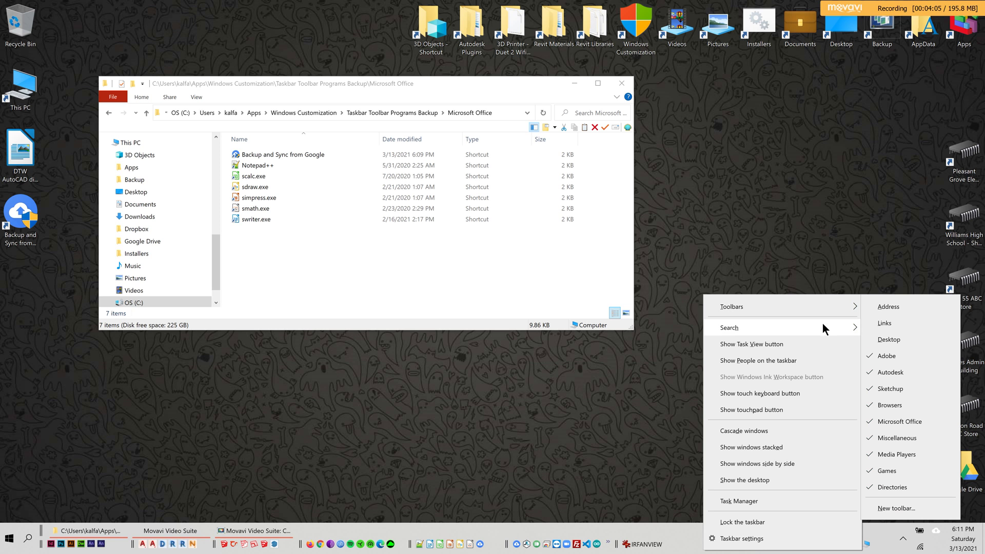
mouse_move(823, 331)
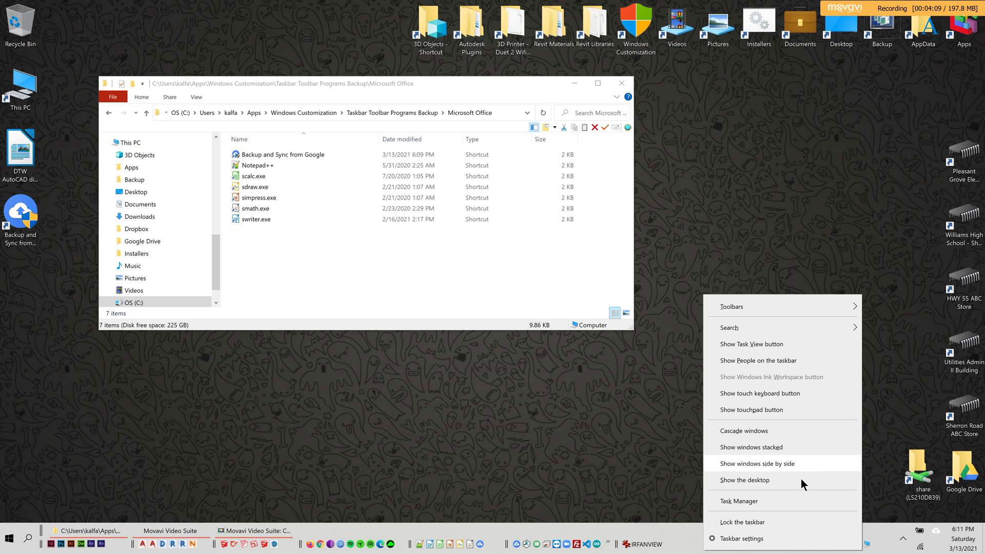
click(602, 505)
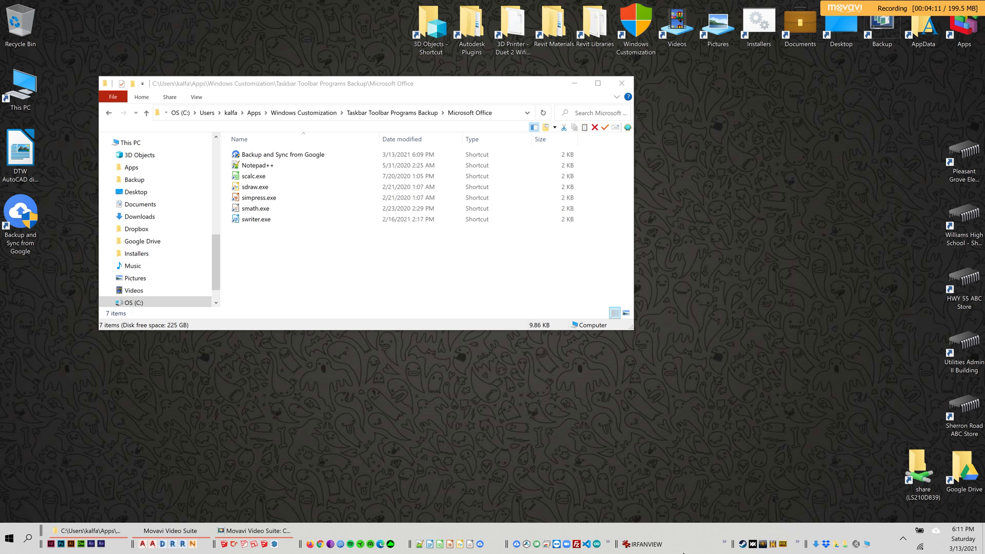
right_click(712, 535)
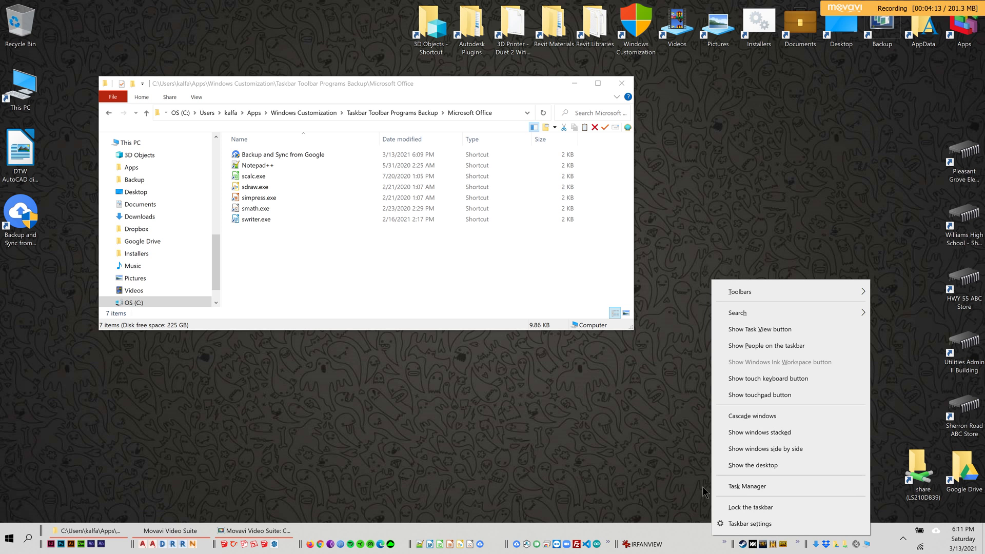
click(679, 470)
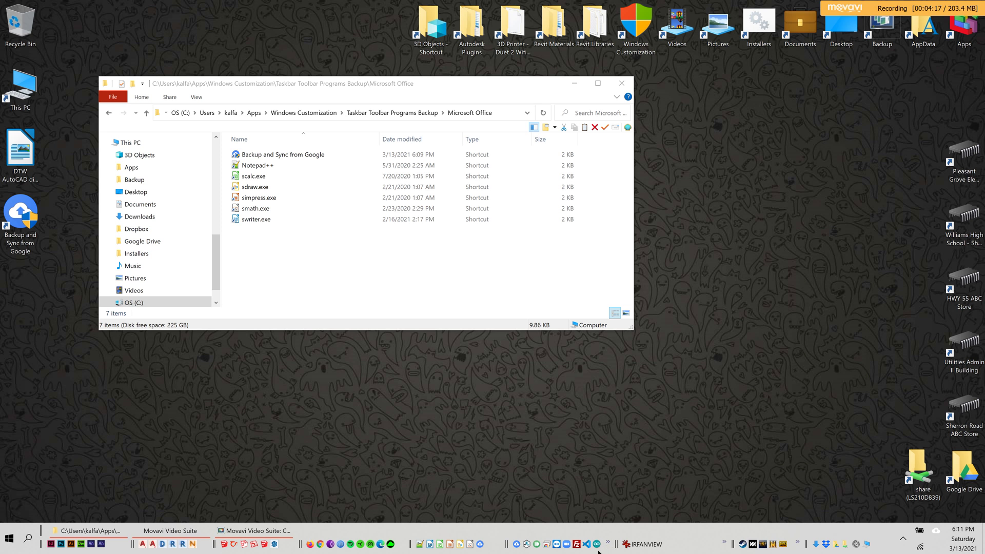
click(600, 552)
right_click(599, 552)
click(801, 480)
Display the Media Players toolbar's title from its options menu
right_click(699, 544)
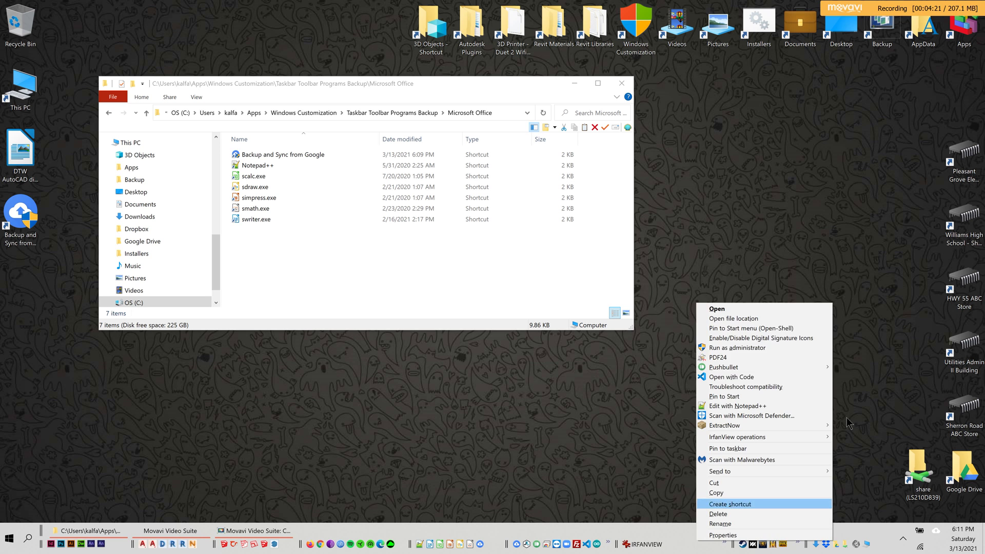
click(835, 469)
right_click(720, 550)
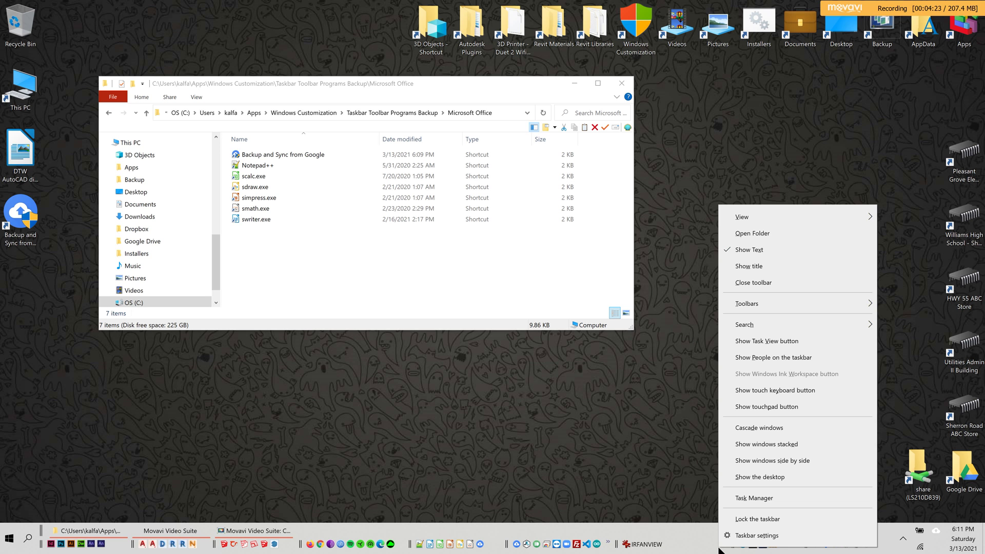
click(720, 550)
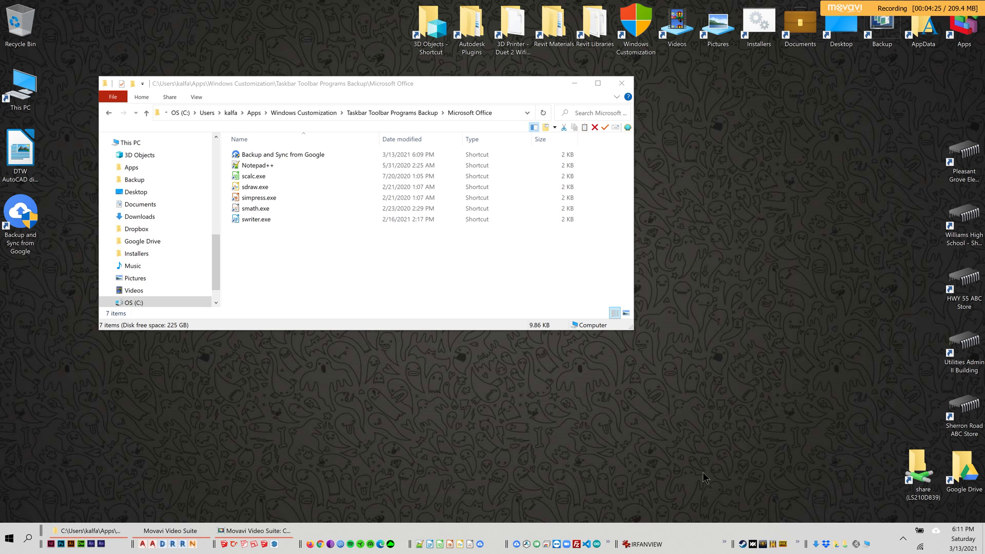
right_click(717, 552)
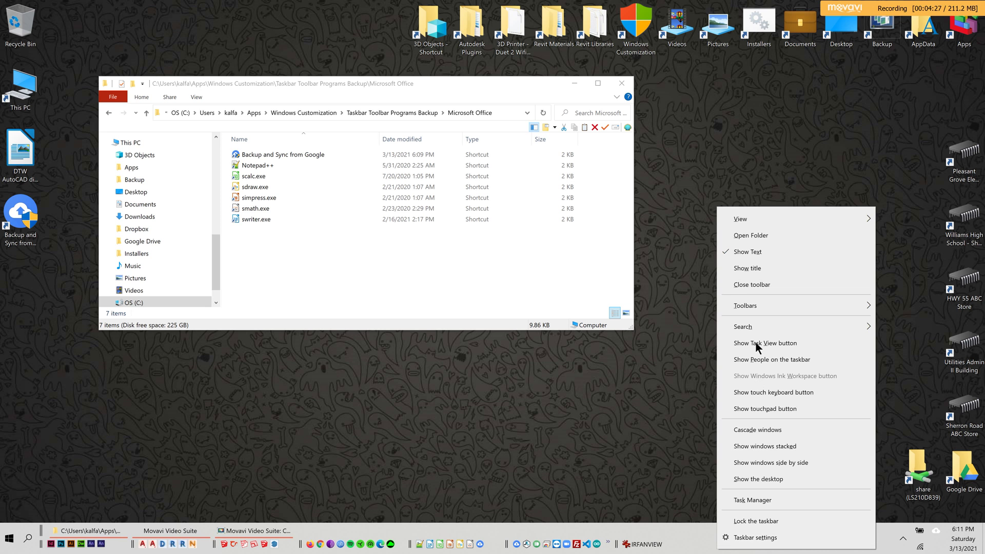
click(694, 465)
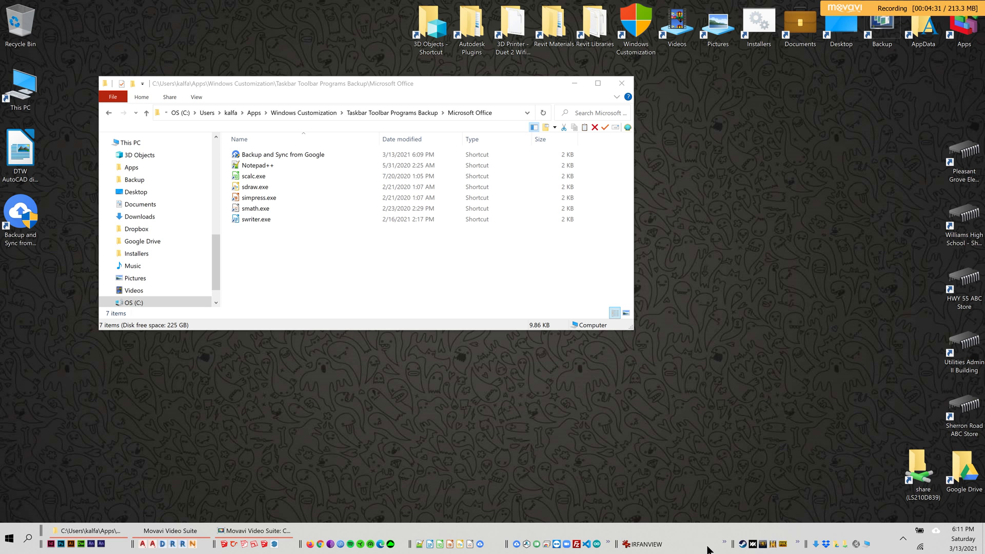
right_click(706, 547)
click(770, 265)
Launch IrfanView from its toolbar and check the shortcut and taskbar menus
click(729, 548)
right_click(718, 548)
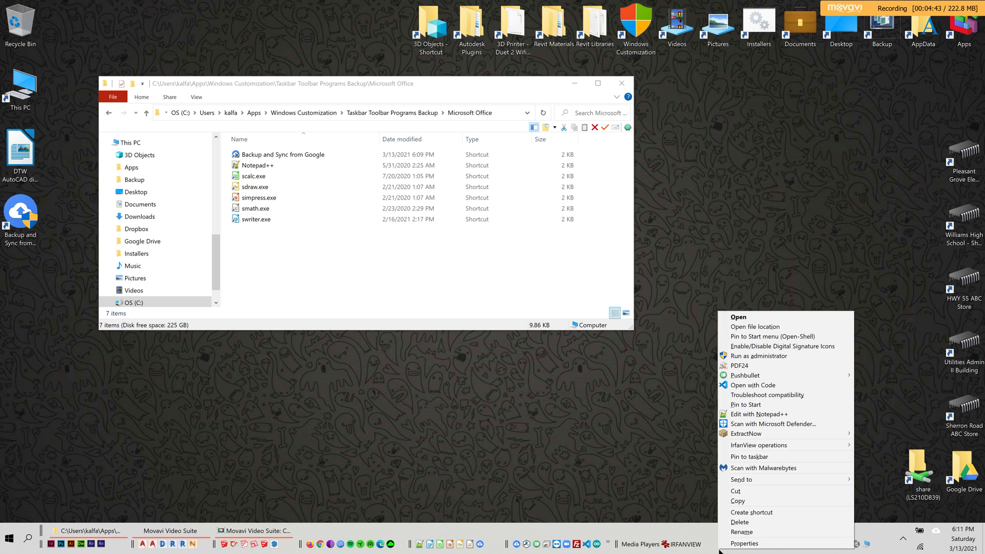
click(724, 552)
right_click(724, 553)
click(720, 550)
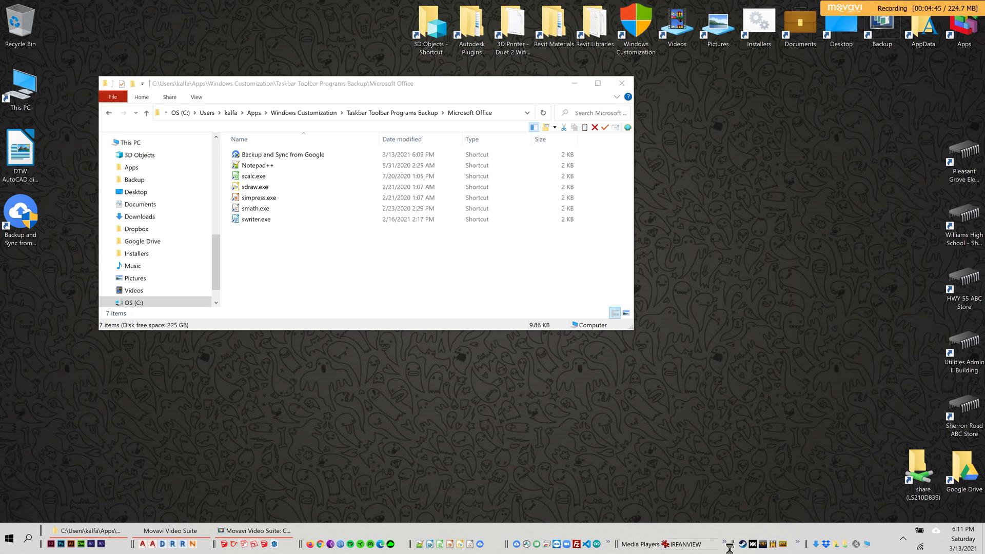
right_click(726, 544)
key(Escape)
Turn off Show Text and Show title on the Media Players toolbar
right_click(641, 545)
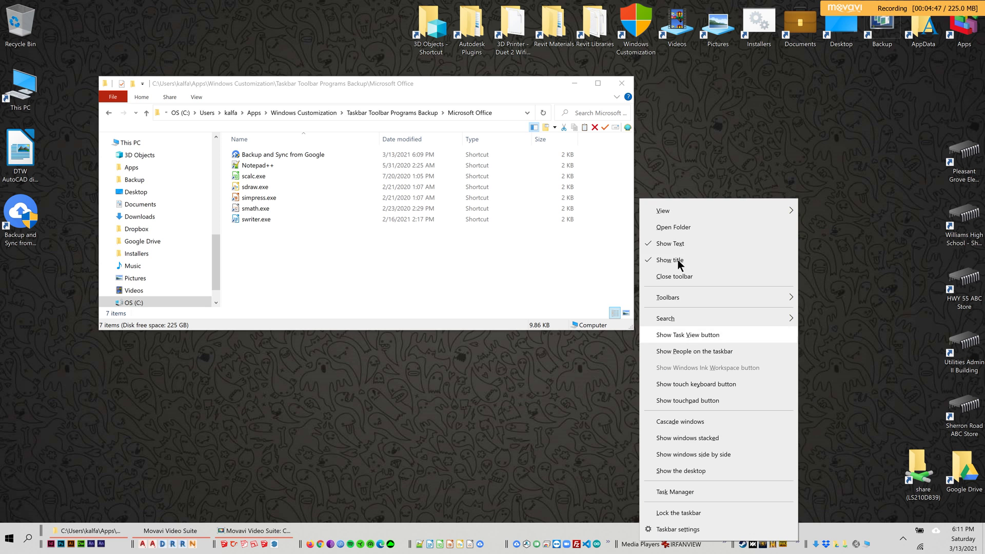
click(685, 242)
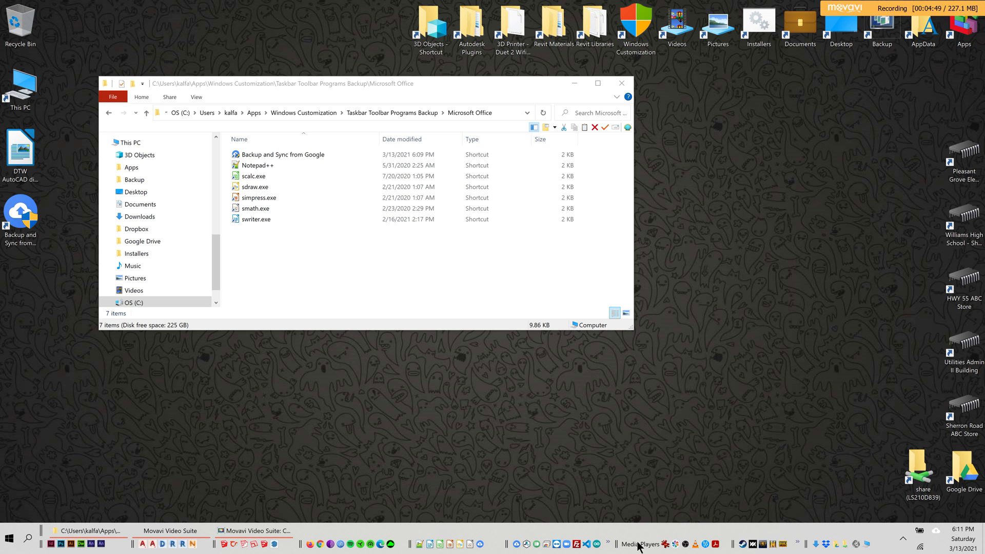
right_click(640, 545)
click(689, 261)
Check Lock the taskbar in the taskbar's context menu
right_click(695, 532)
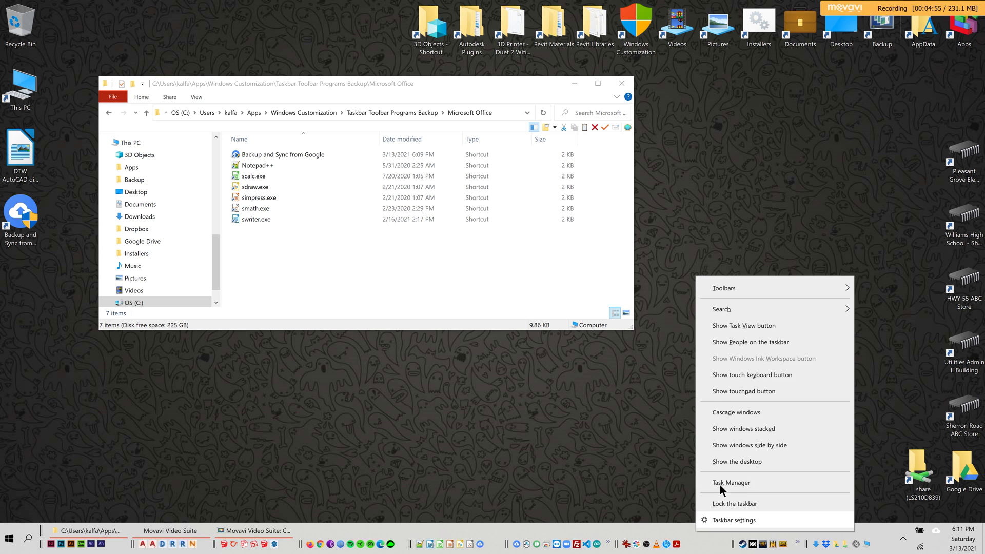
right_click(657, 530)
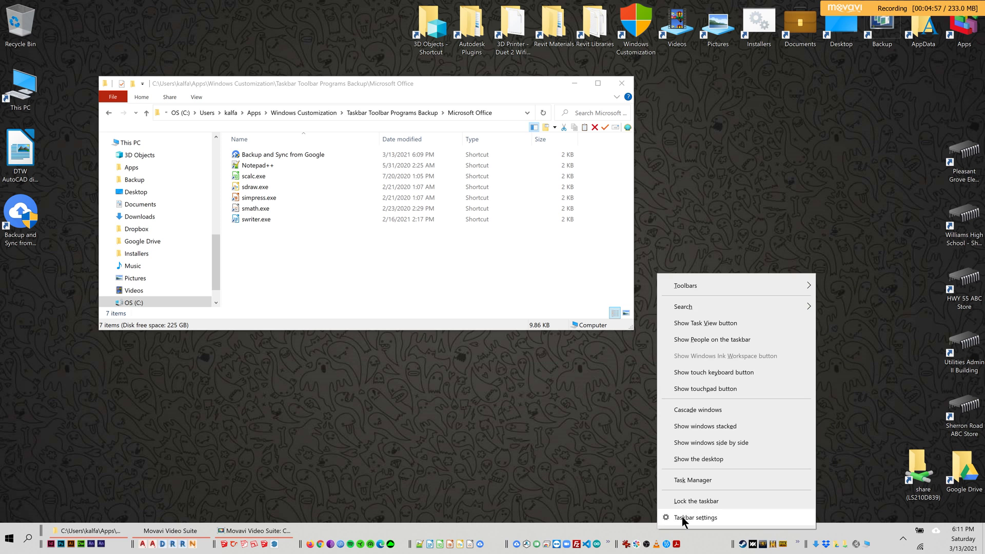
click(703, 499)
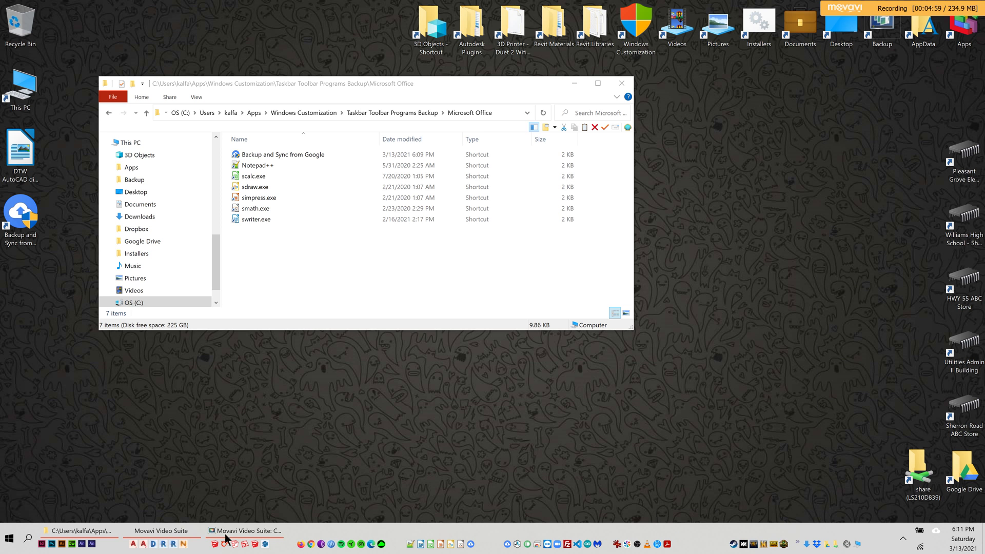